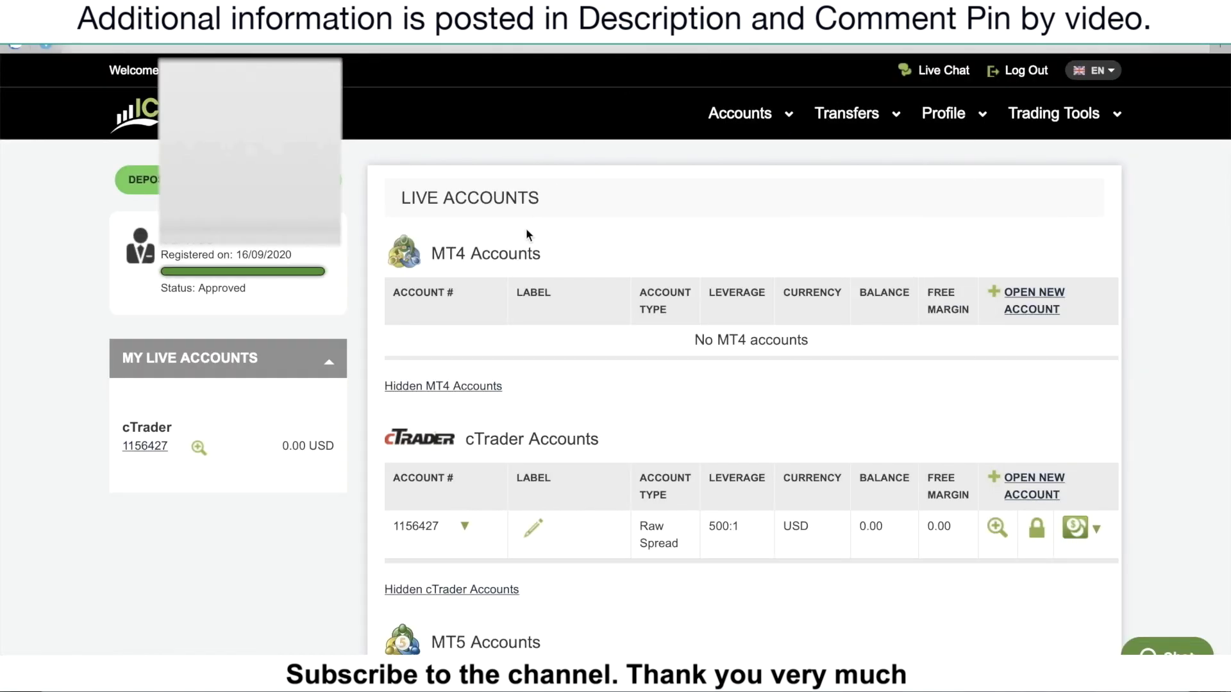
Step: Review the live account tables and bring up the Accounts menu options
mouse_move(263, 306)
scroll(684, 448, down, 4)
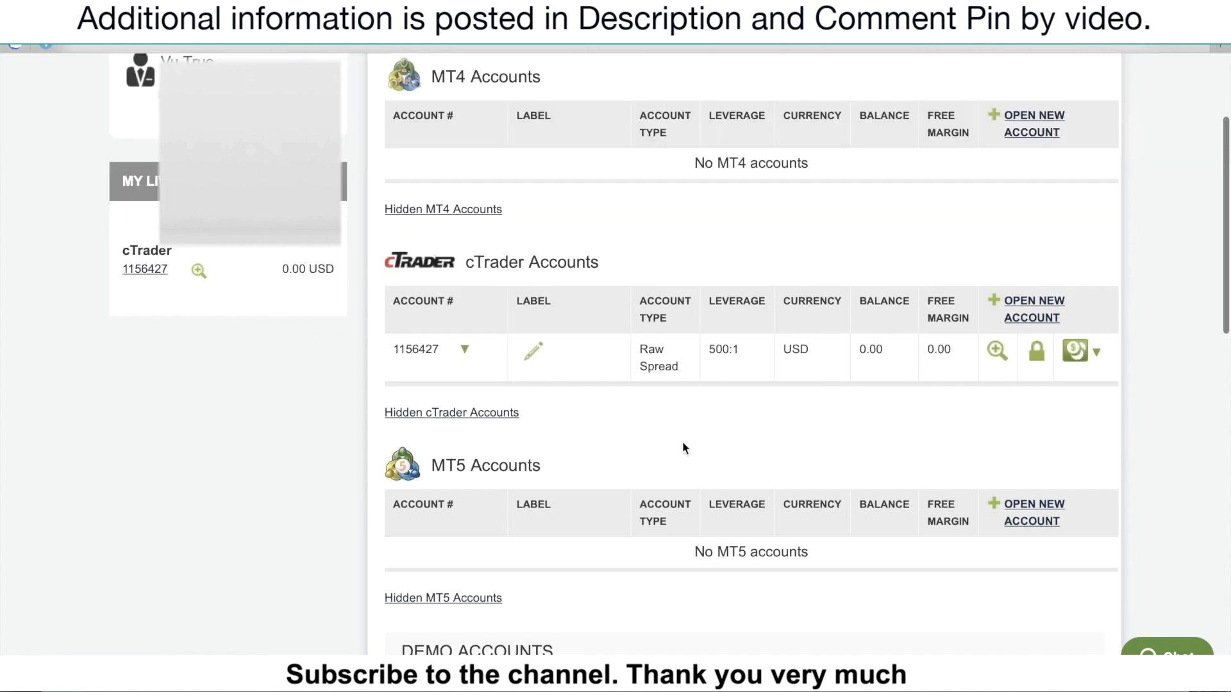
scroll(684, 449, up, 4)
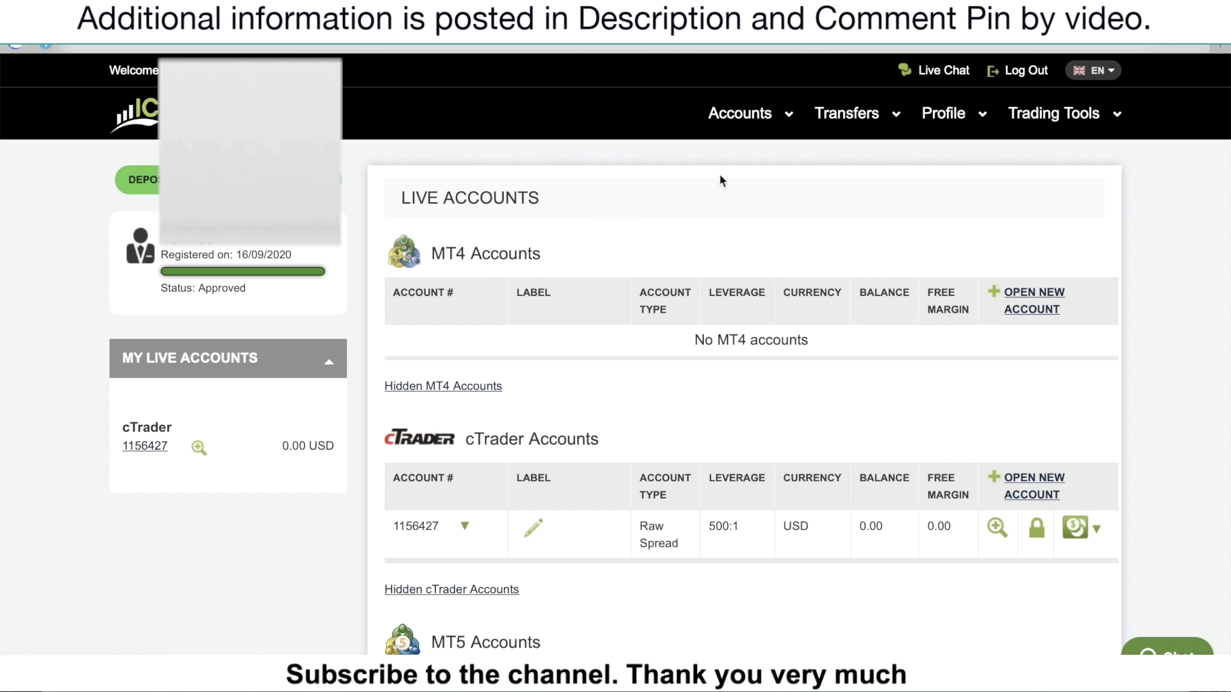
mouse_move(776, 115)
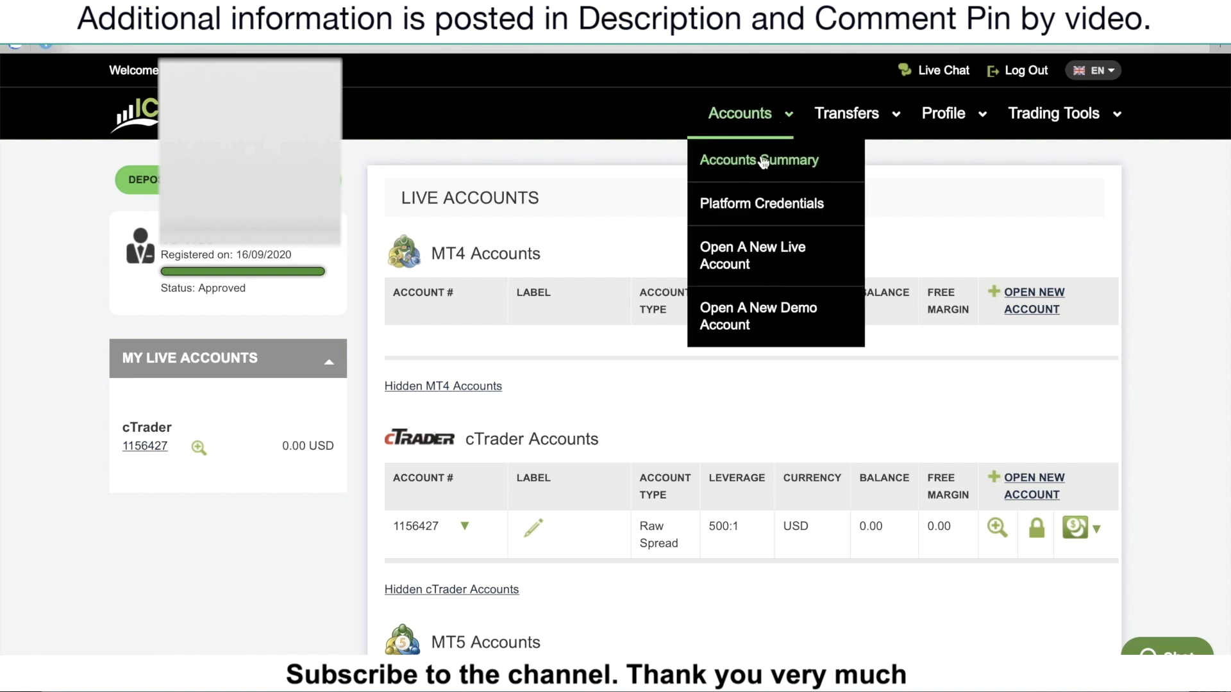
Step: Start a new demo account form with MT4 platform and Raw Spread account type
click(723, 328)
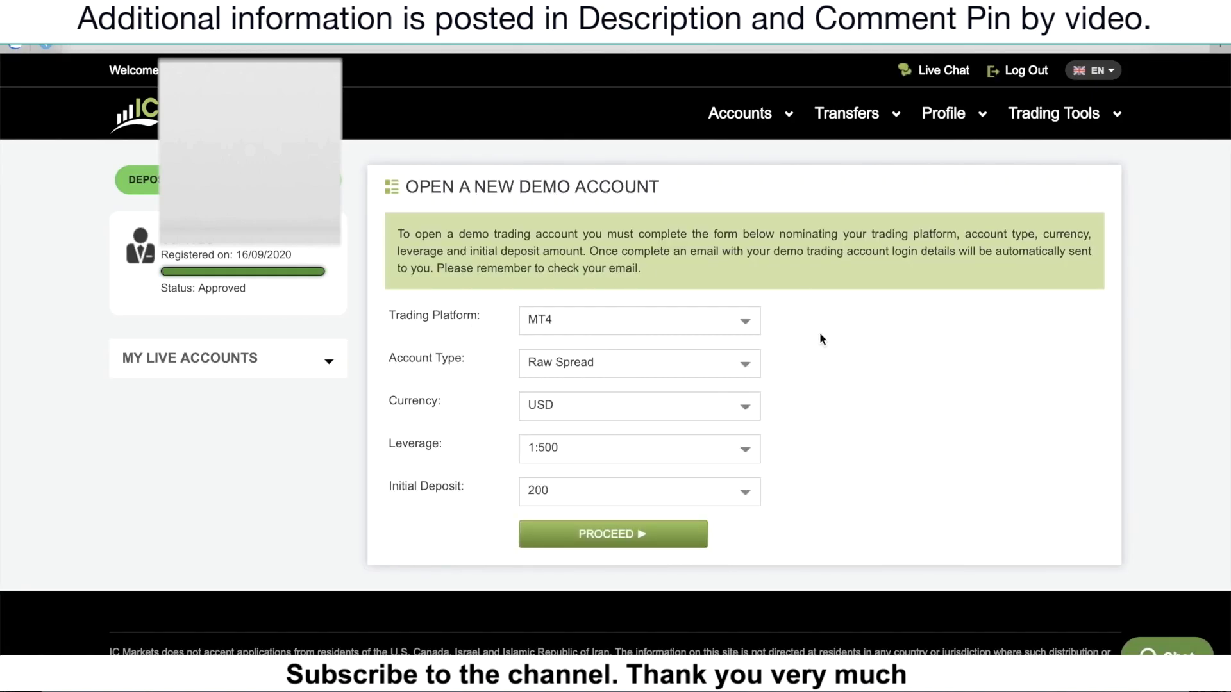
click(736, 324)
click(736, 324)
click(736, 326)
click(656, 327)
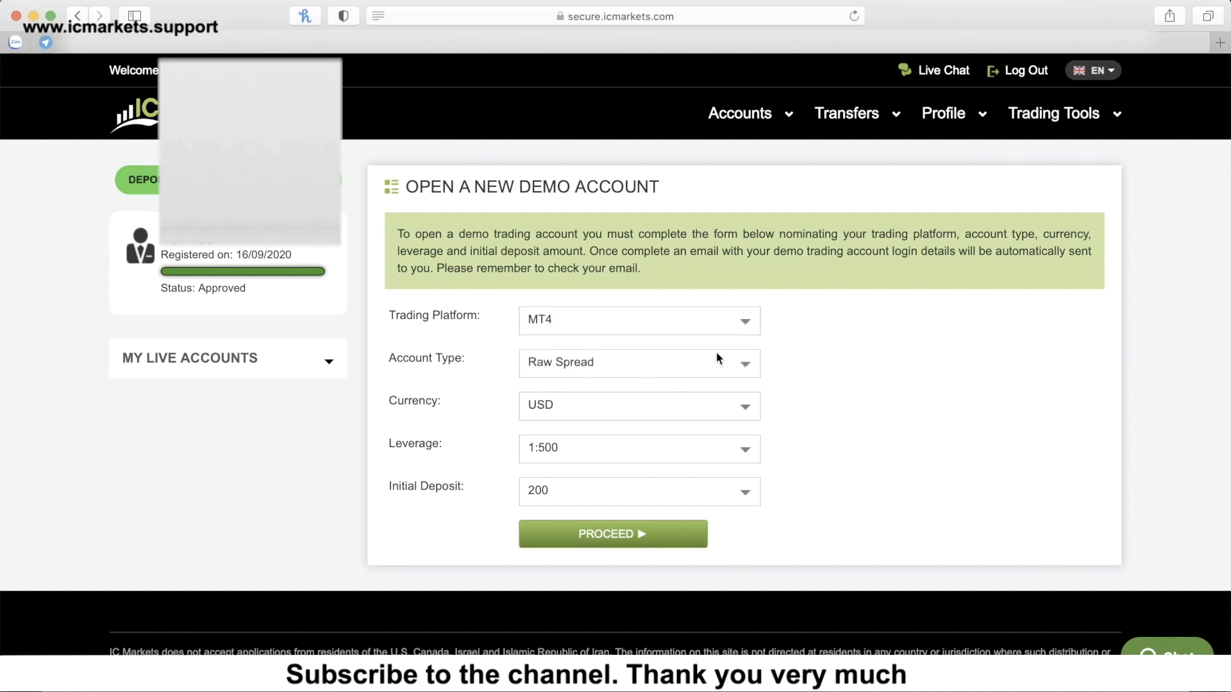
click(735, 362)
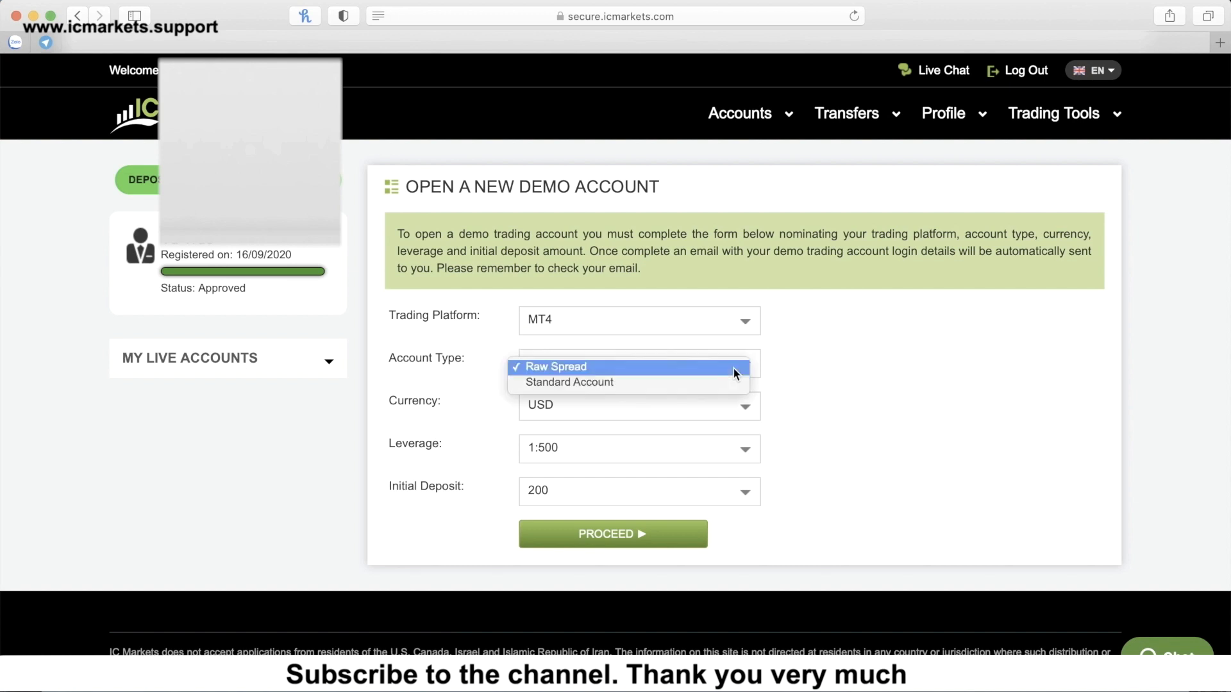
click(555, 372)
Step: Set the demo account currency to USD, leverage 1:500 and initial deposit 1000
click(725, 408)
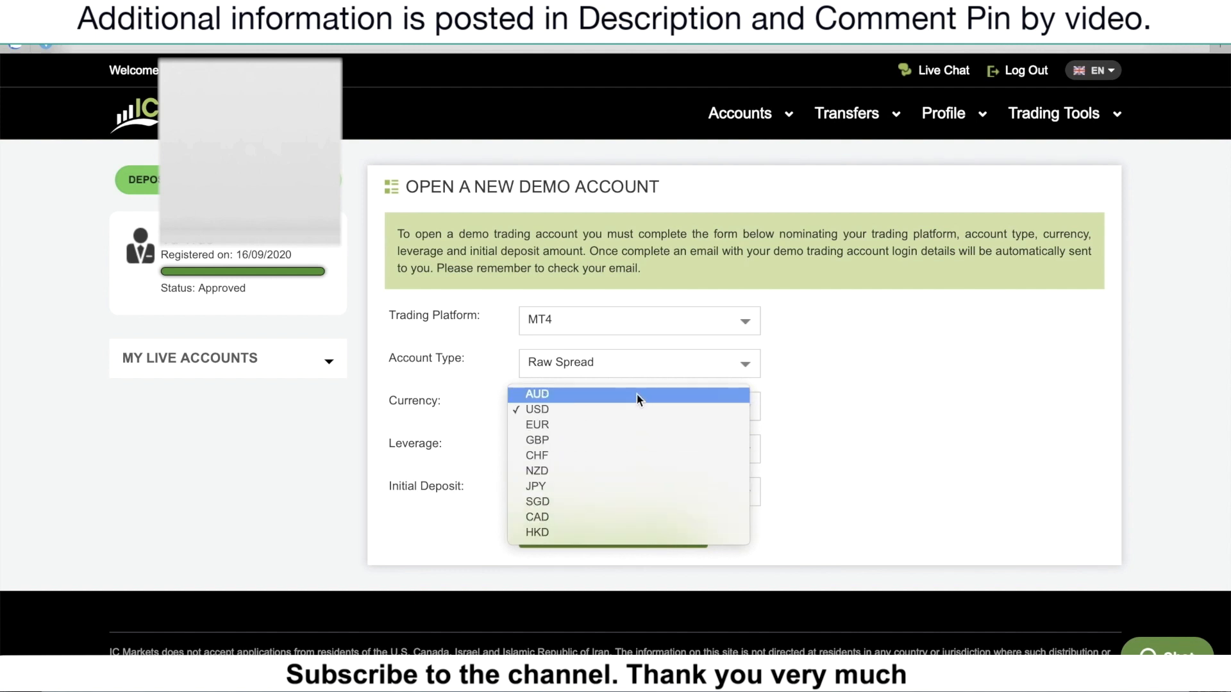
click(636, 412)
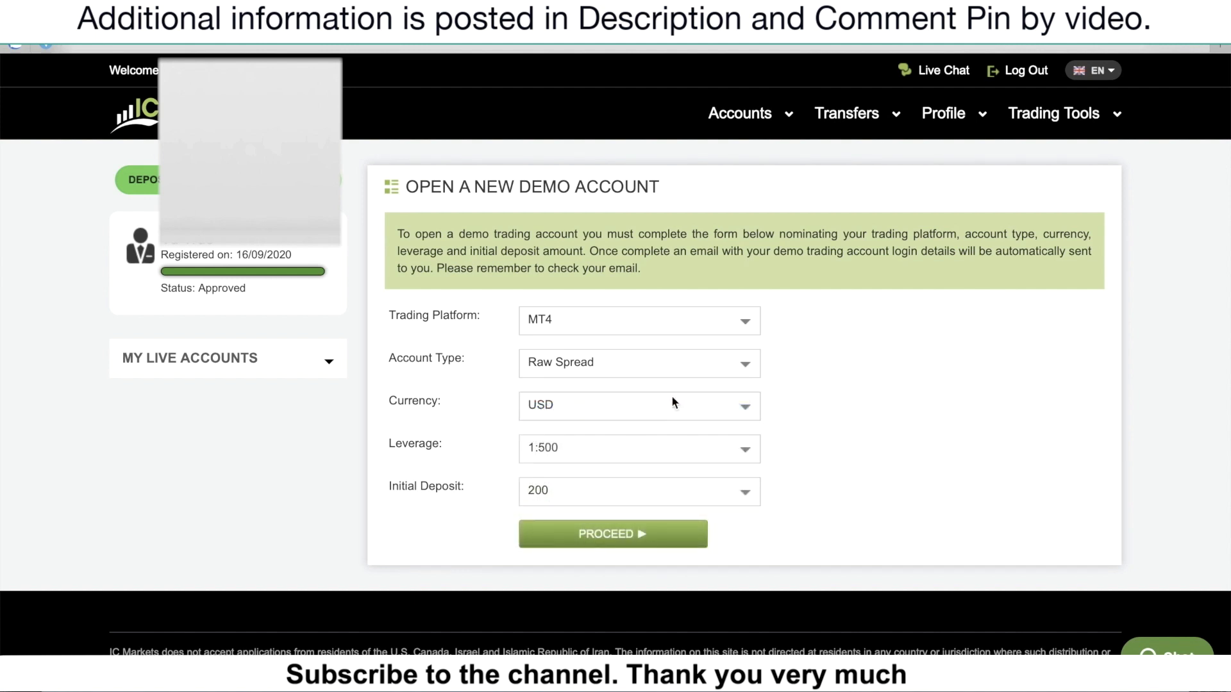
click(745, 447)
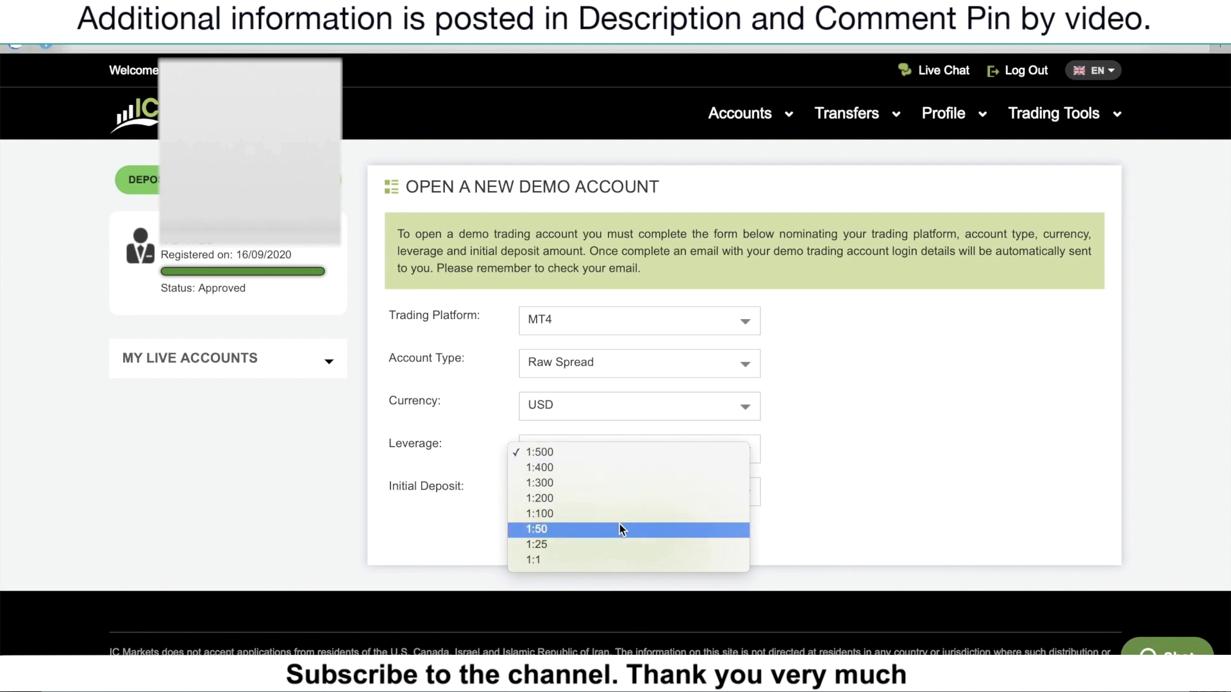
click(583, 455)
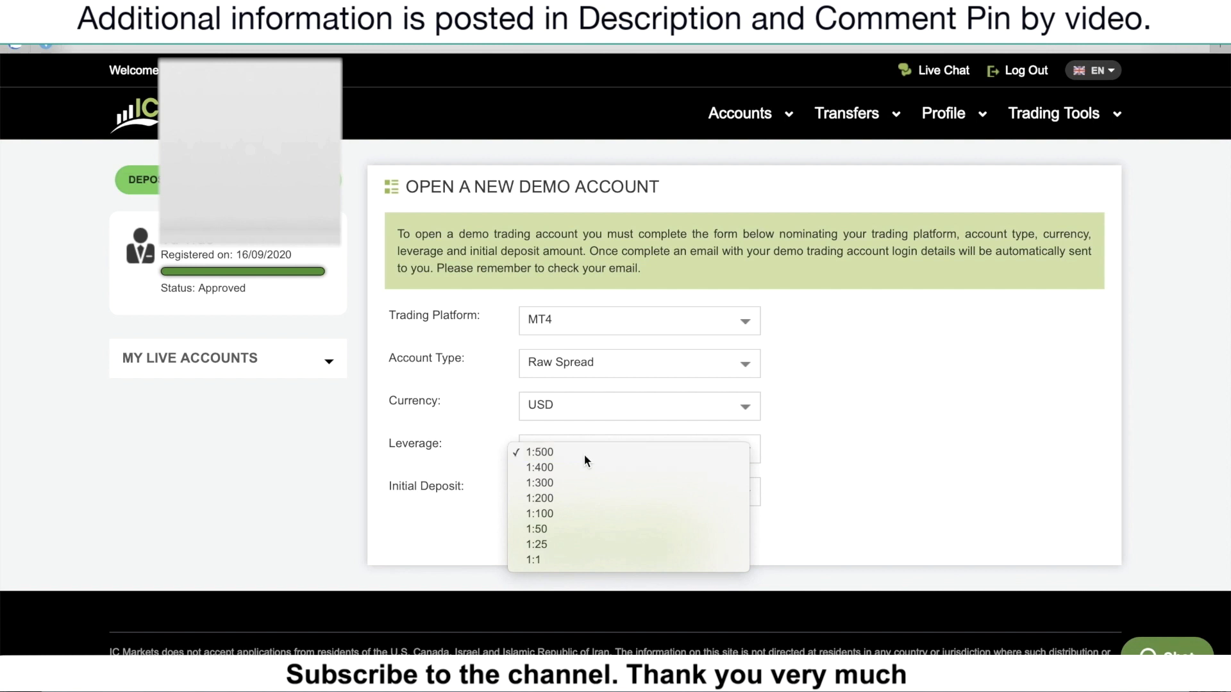
click(725, 494)
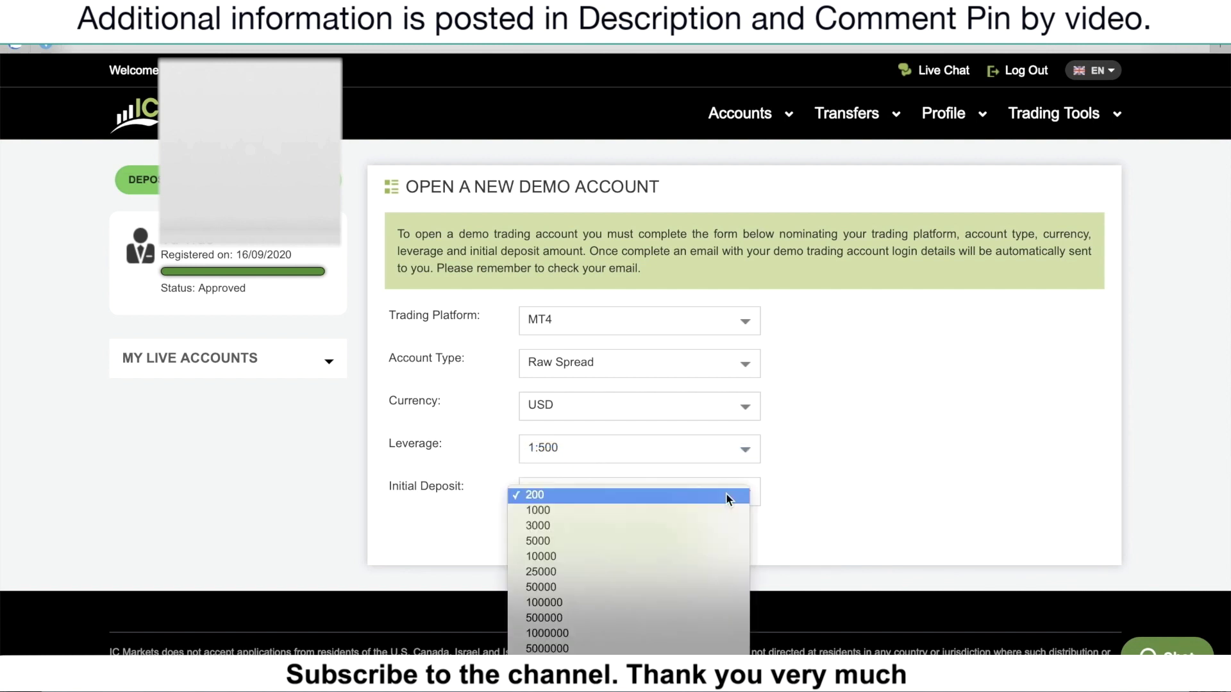
click(684, 511)
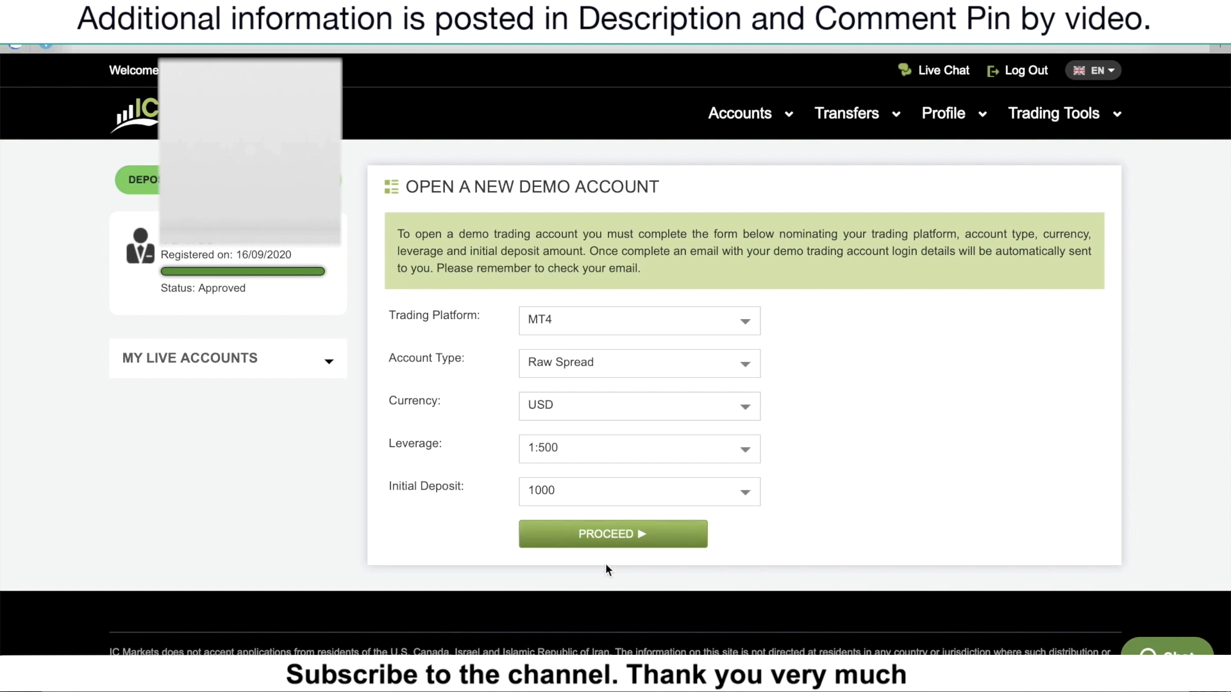
Step: Submit the MT4 Raw Spread demo account request and wait for the success message
click(622, 540)
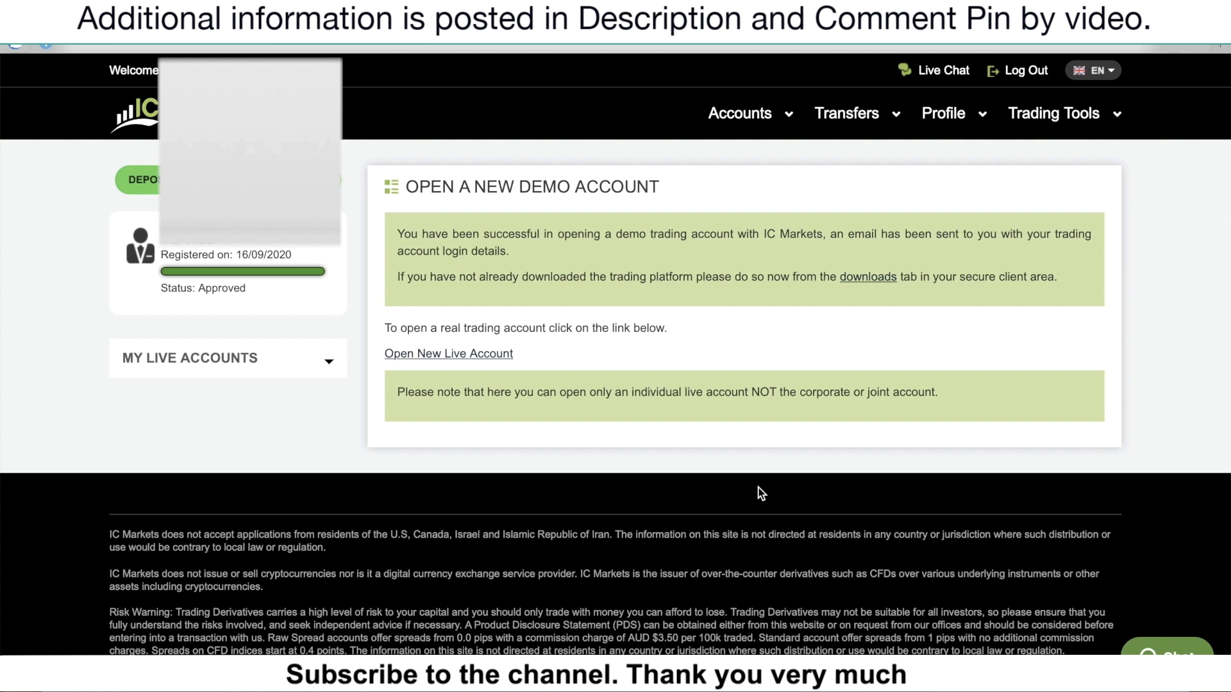
Step: Read the MT4 login details in the 'MT4 Demo Account Registration' email in Gmail
click(322, 52)
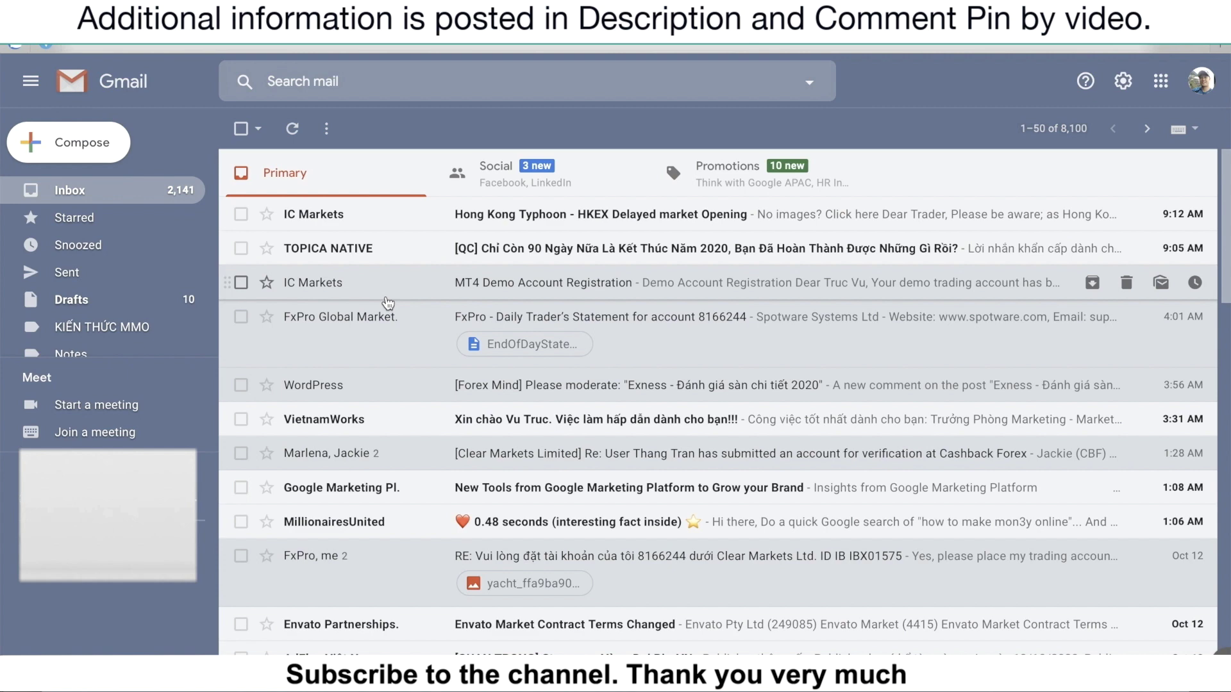
click(537, 295)
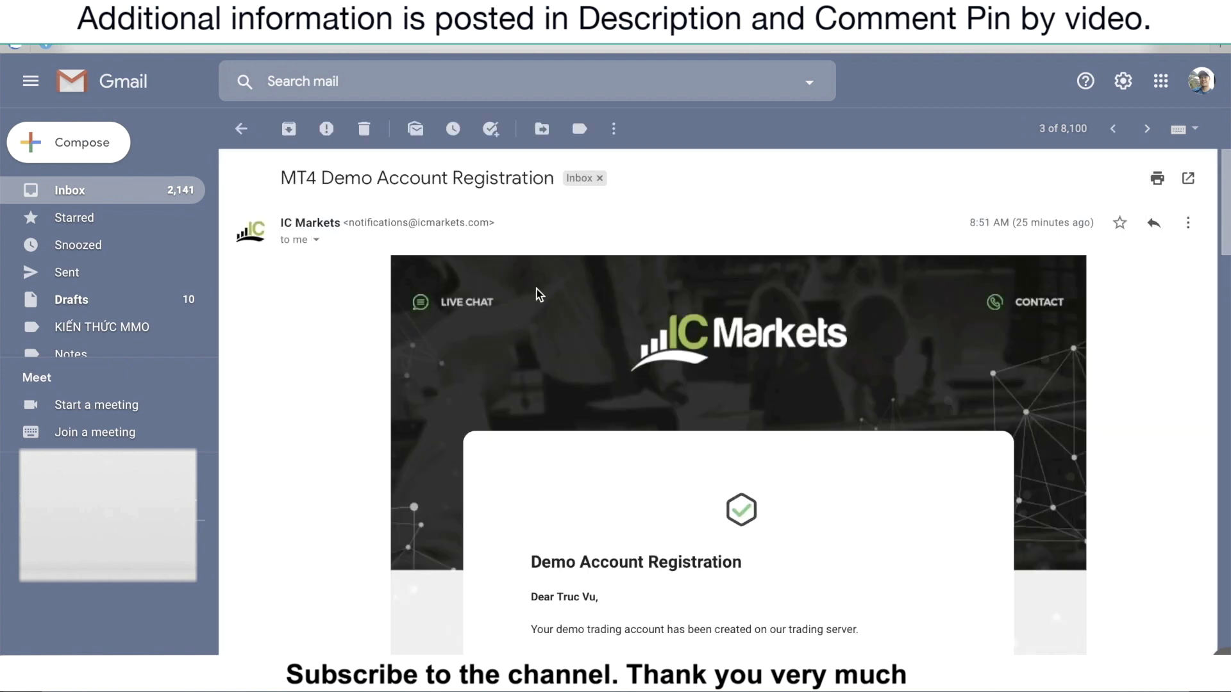
scroll(719, 428, down, 3)
scroll(718, 428, down, 2)
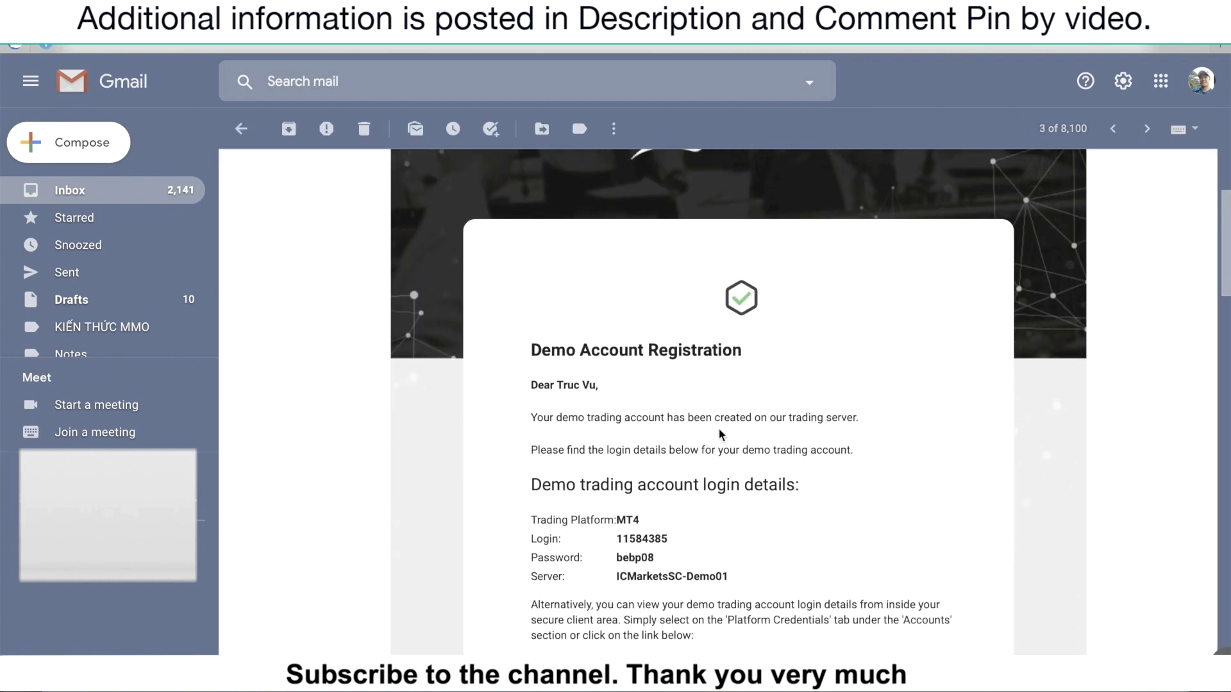
scroll(718, 428, down, 2)
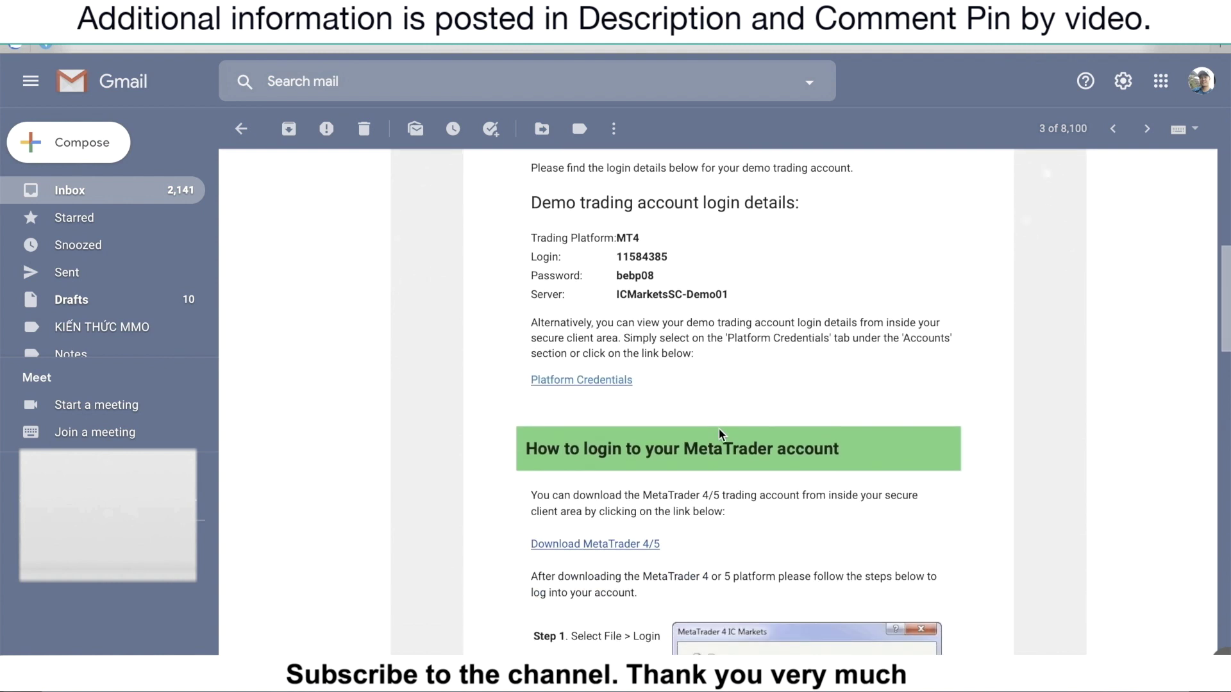
scroll(718, 429, up, 3)
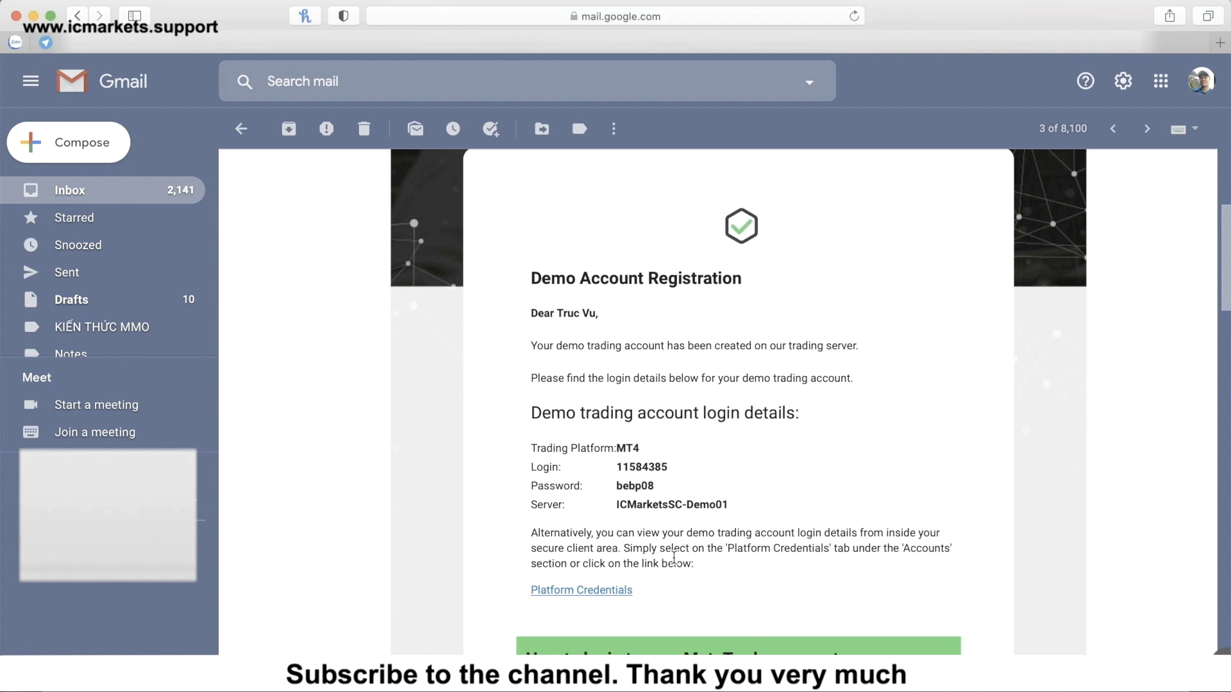
scroll(674, 558, down, 5)
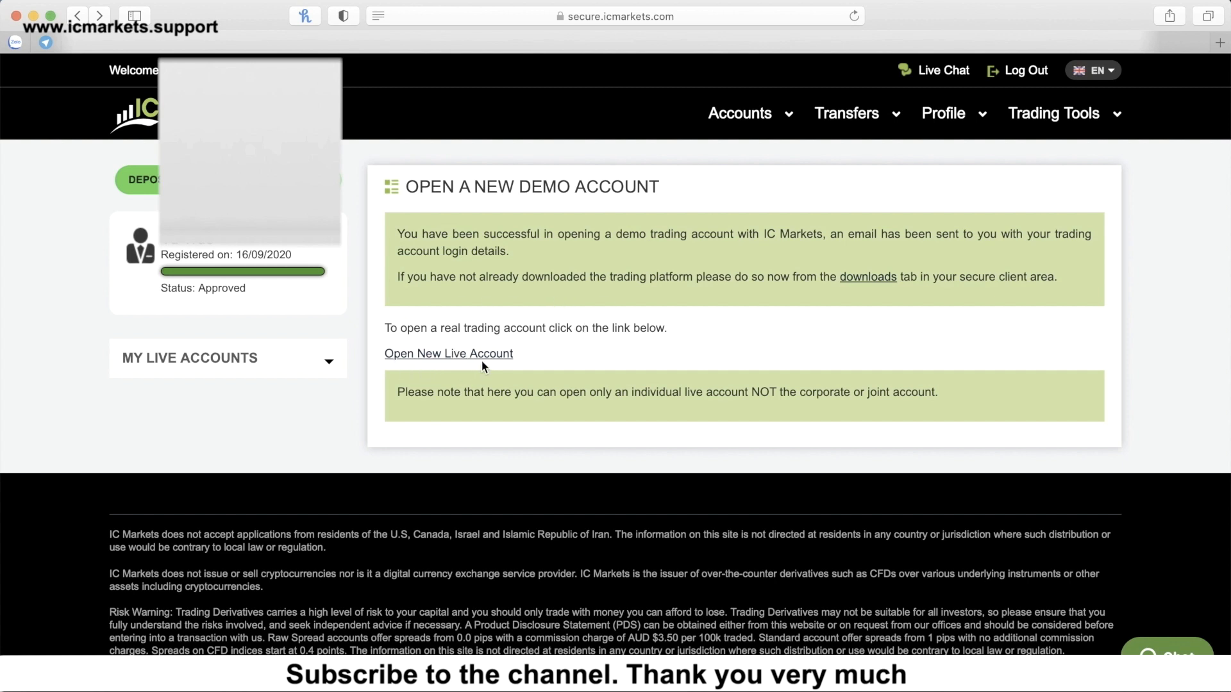
Step: Return to Accounts Summary through the Accounts menu
click(739, 114)
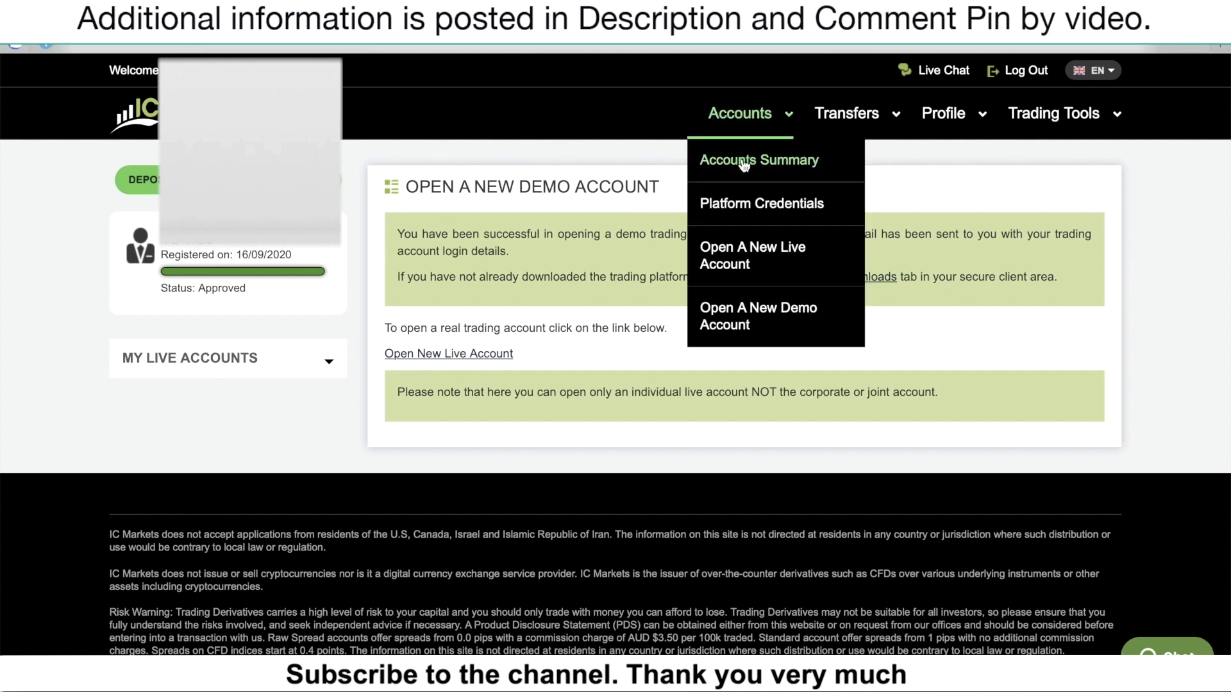
click(719, 266)
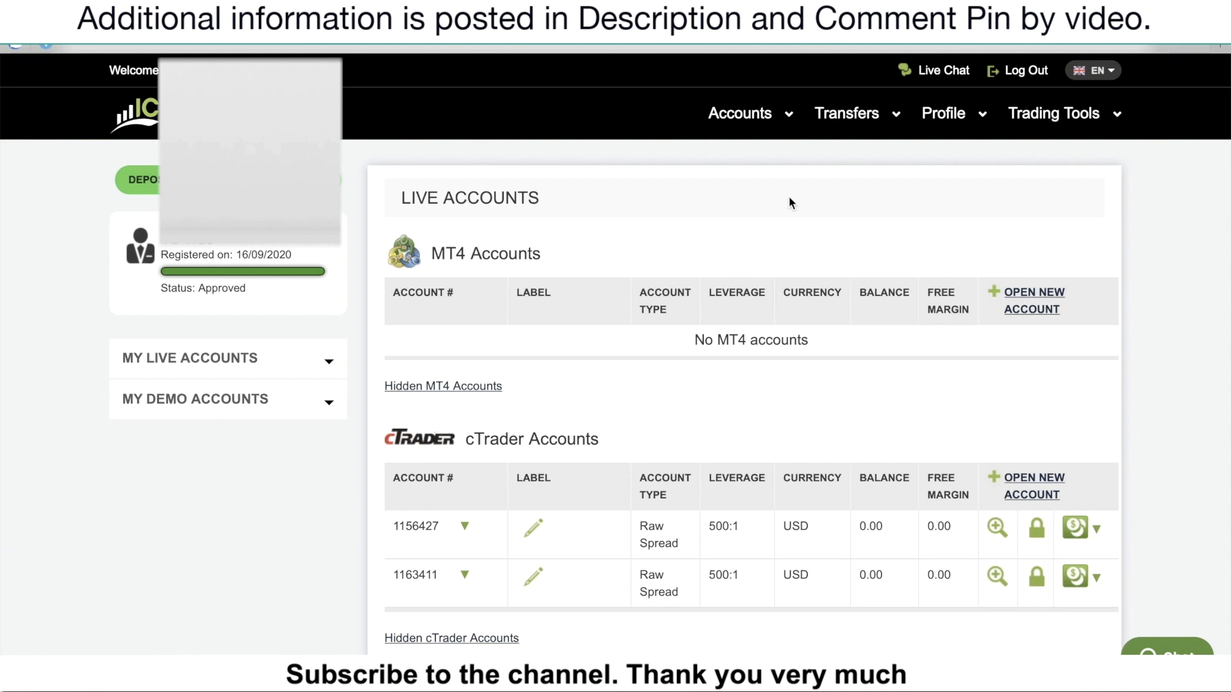
click(900, 116)
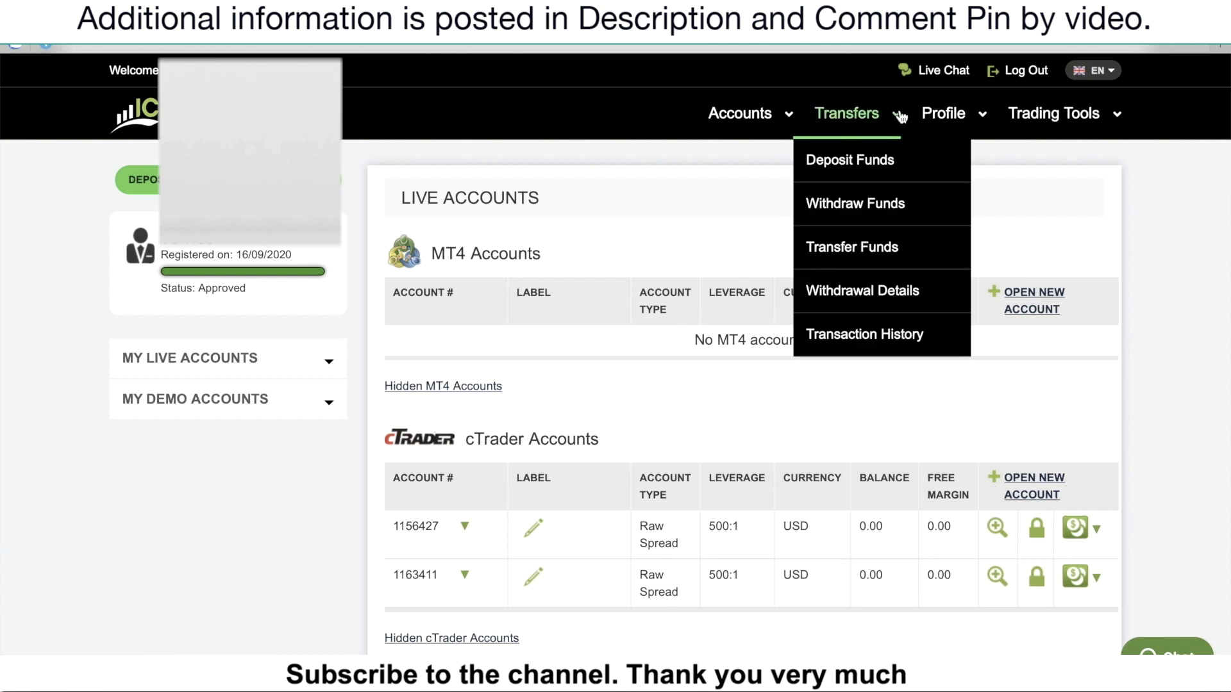
click(871, 162)
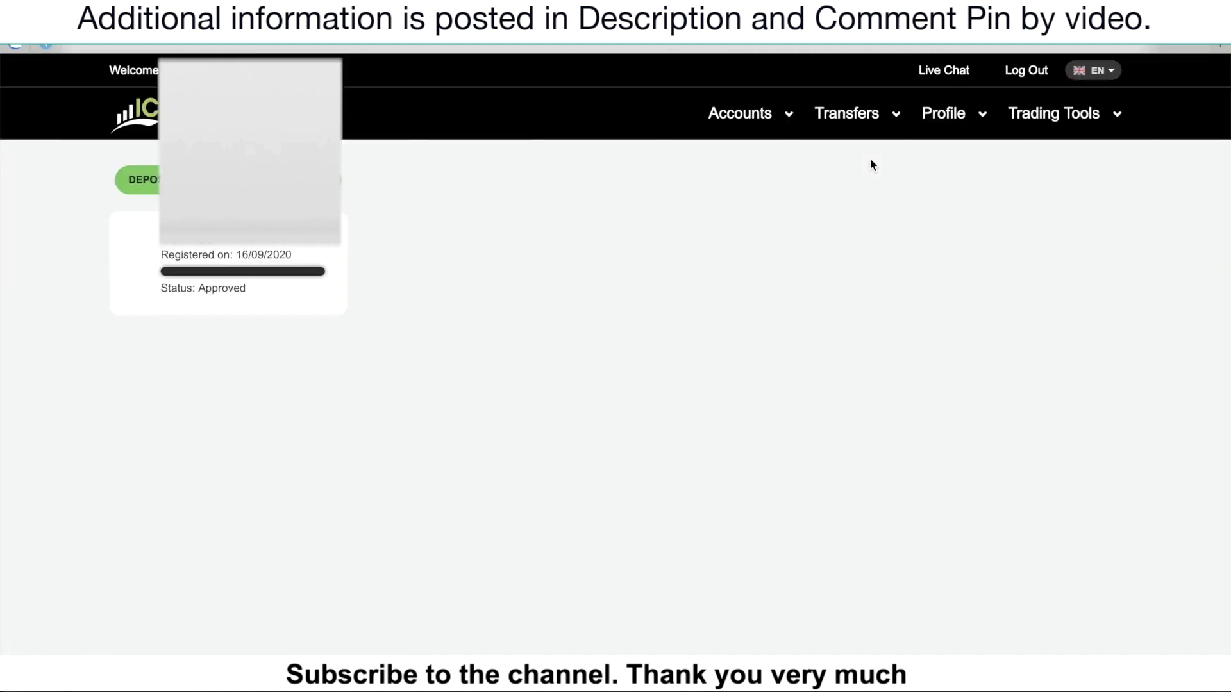
scroll(712, 320, down, 3)
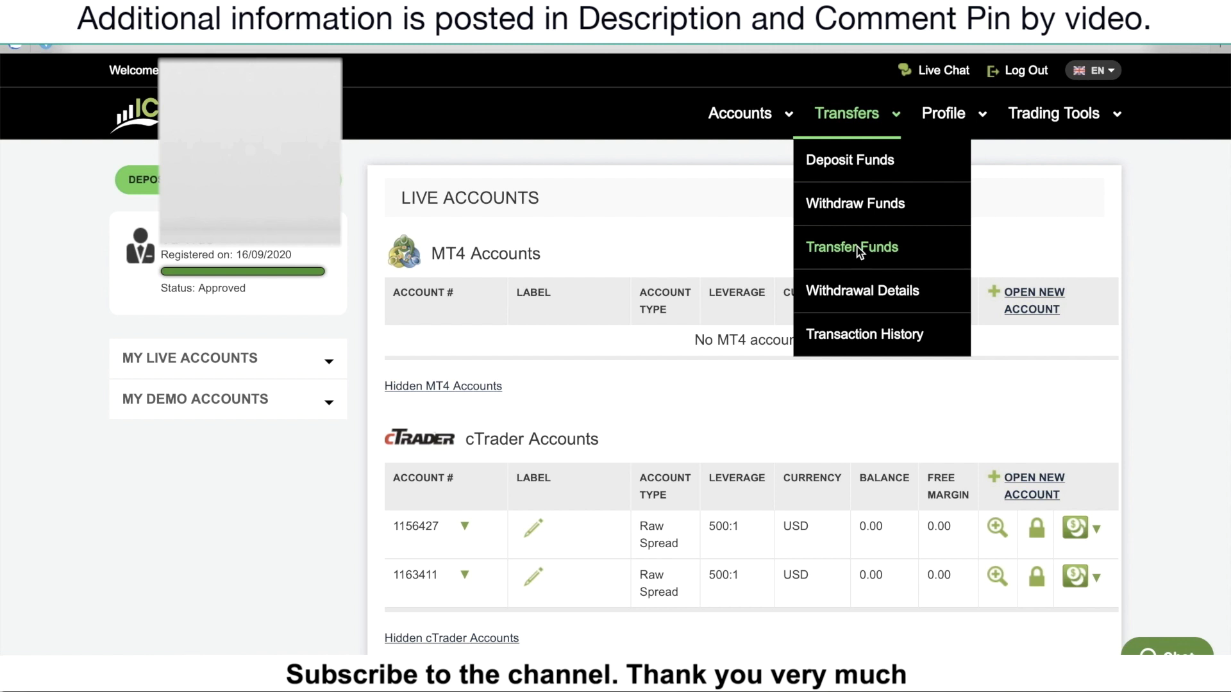
Step: Set up a 500 transfer from the first cTrader account to the second cTrader account
click(857, 250)
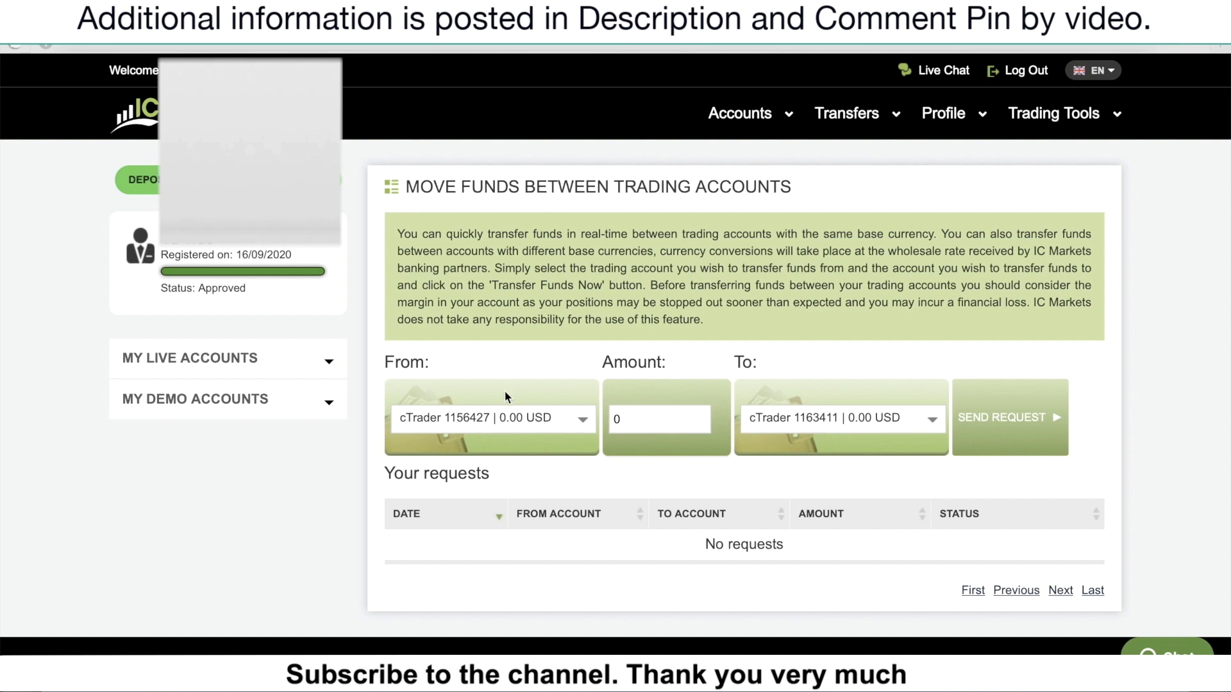
click(511, 419)
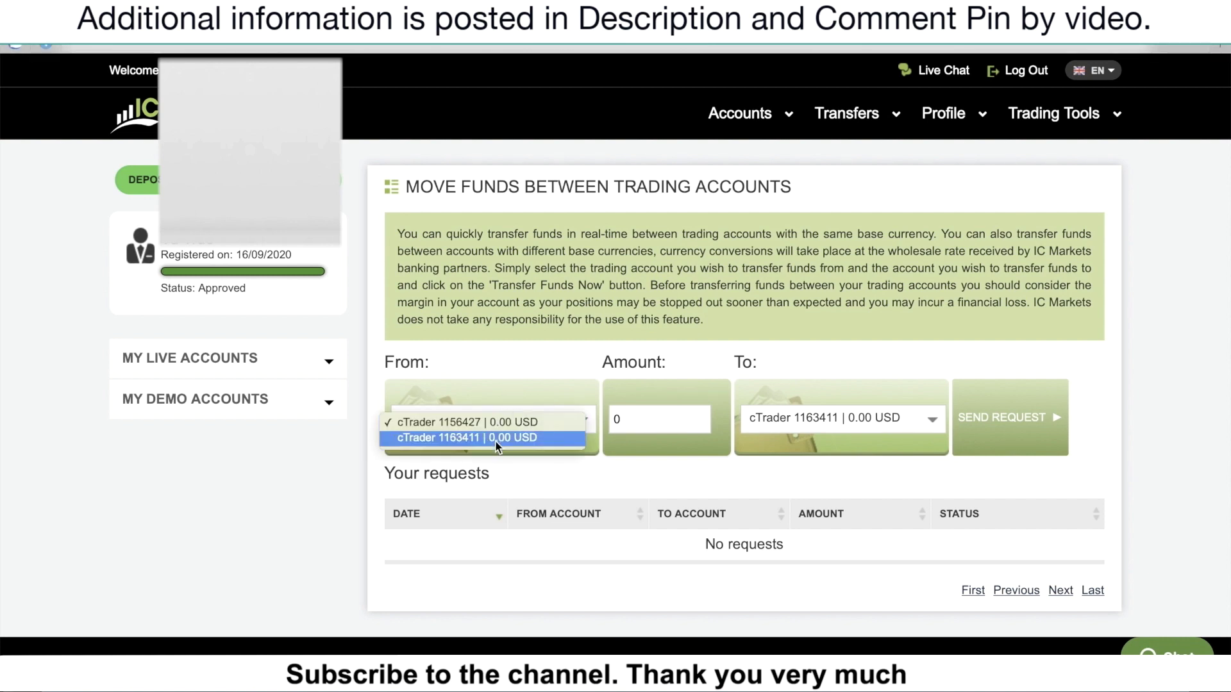
click(531, 394)
click(634, 421)
double_click(640, 419)
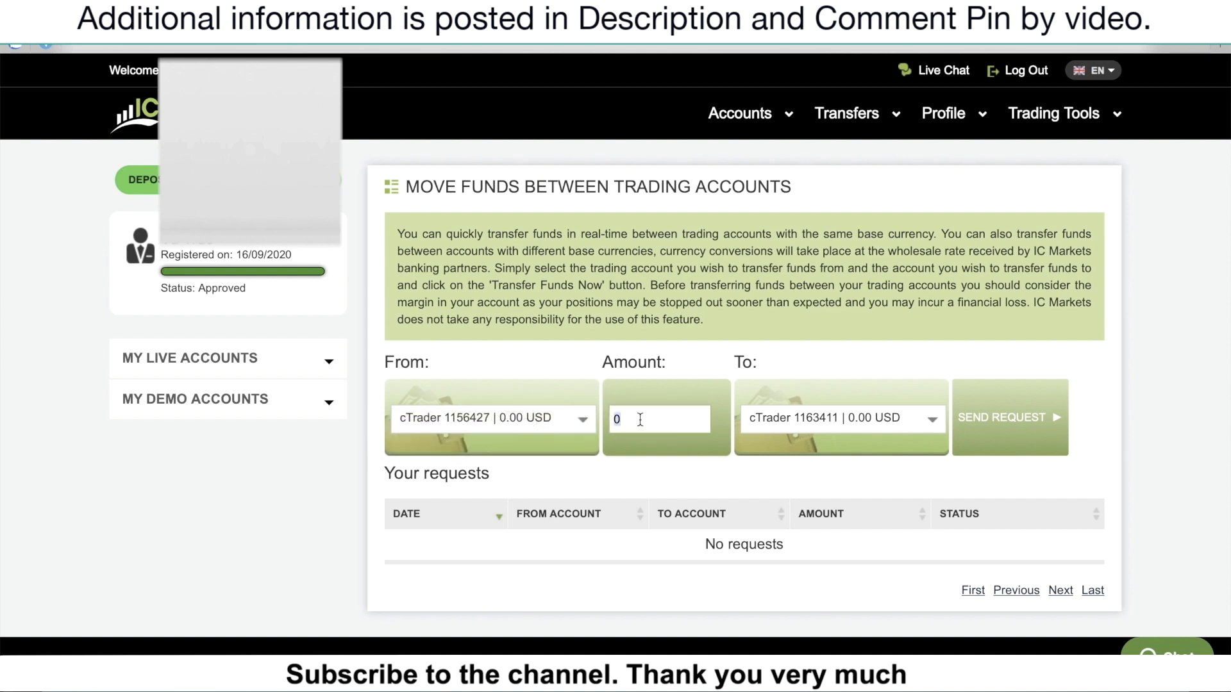
text(500)
click(773, 373)
click(816, 426)
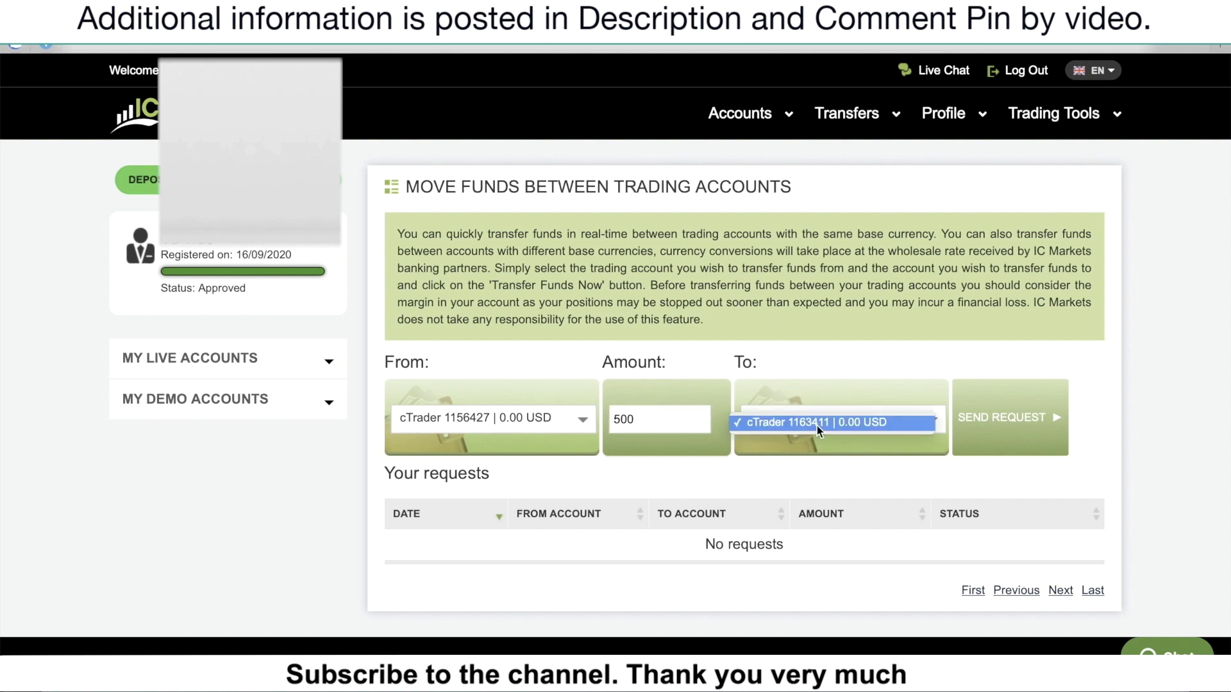
click(837, 392)
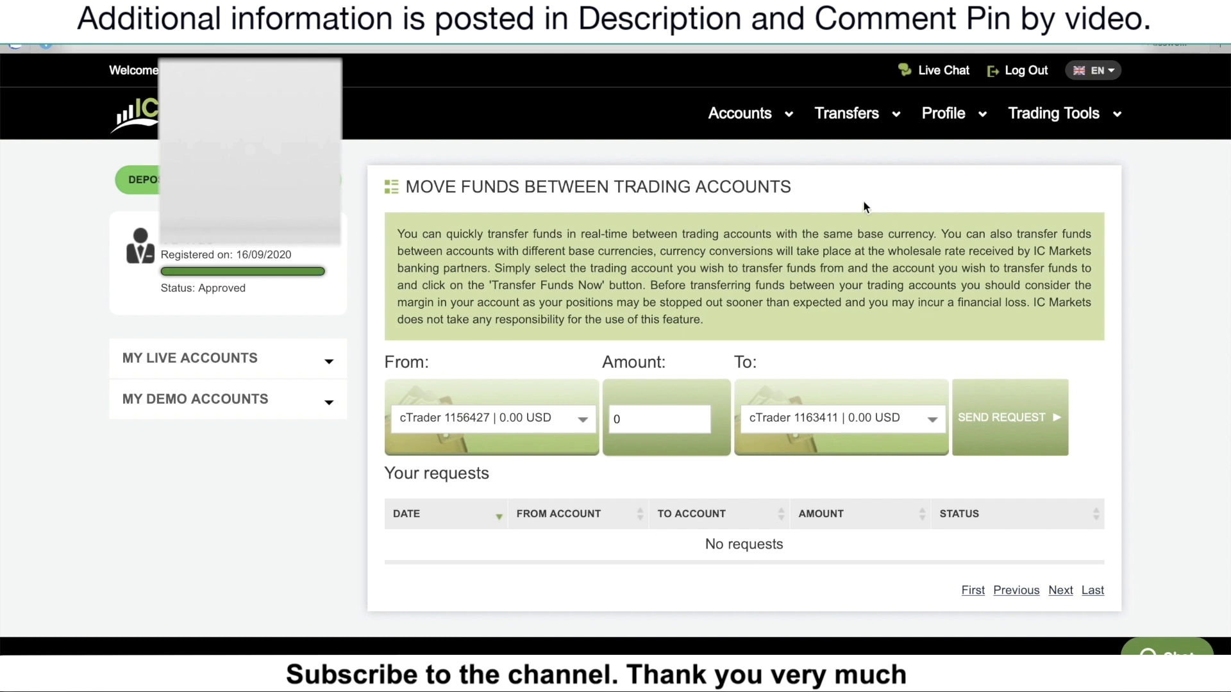
Step: Open the Change Leverage page from the profile menu and pick the first cTrader account
click(955, 125)
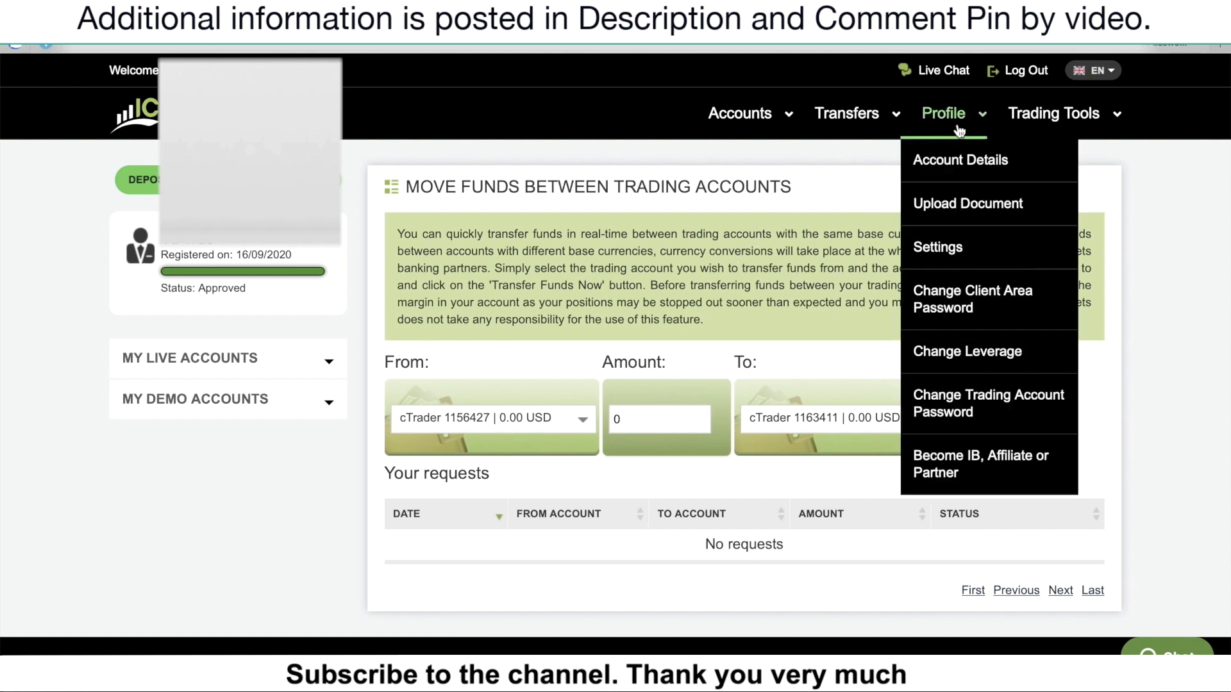
click(963, 355)
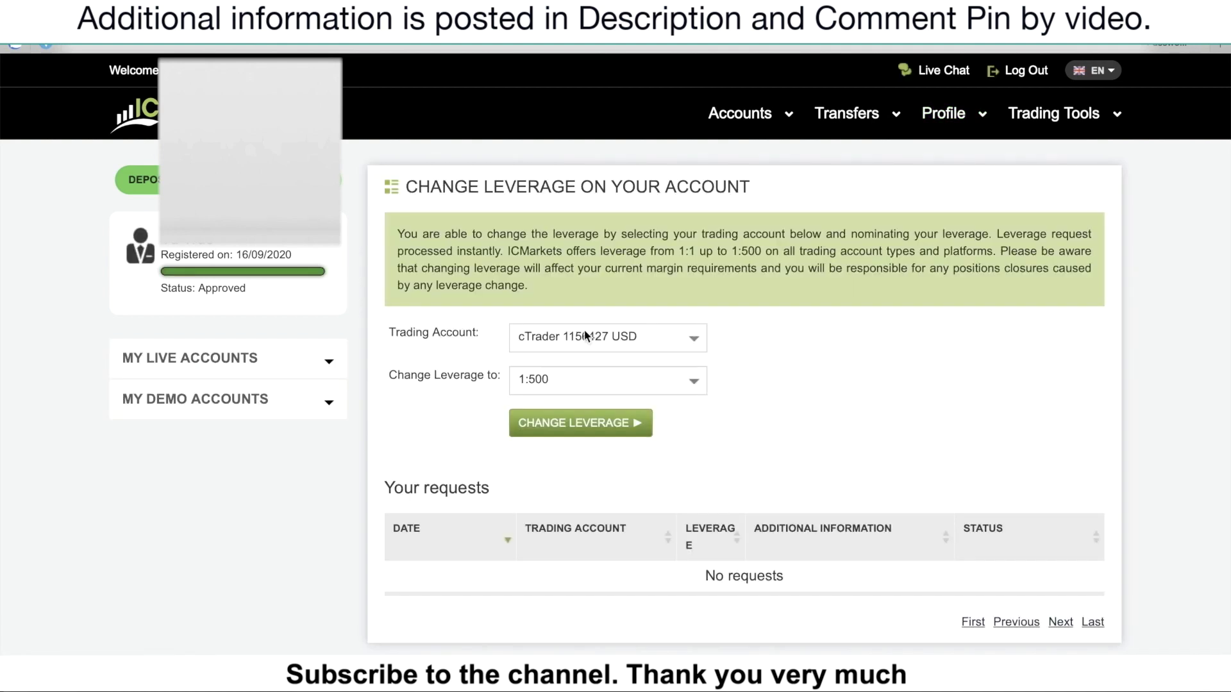
click(694, 340)
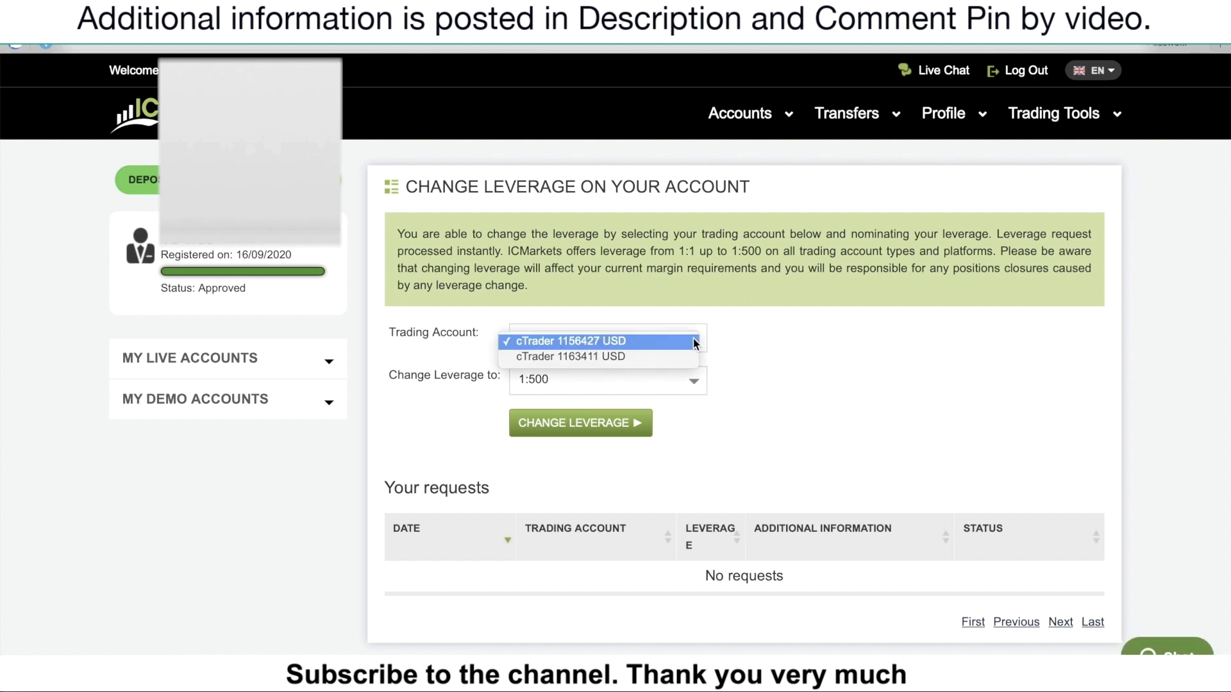
click(671, 339)
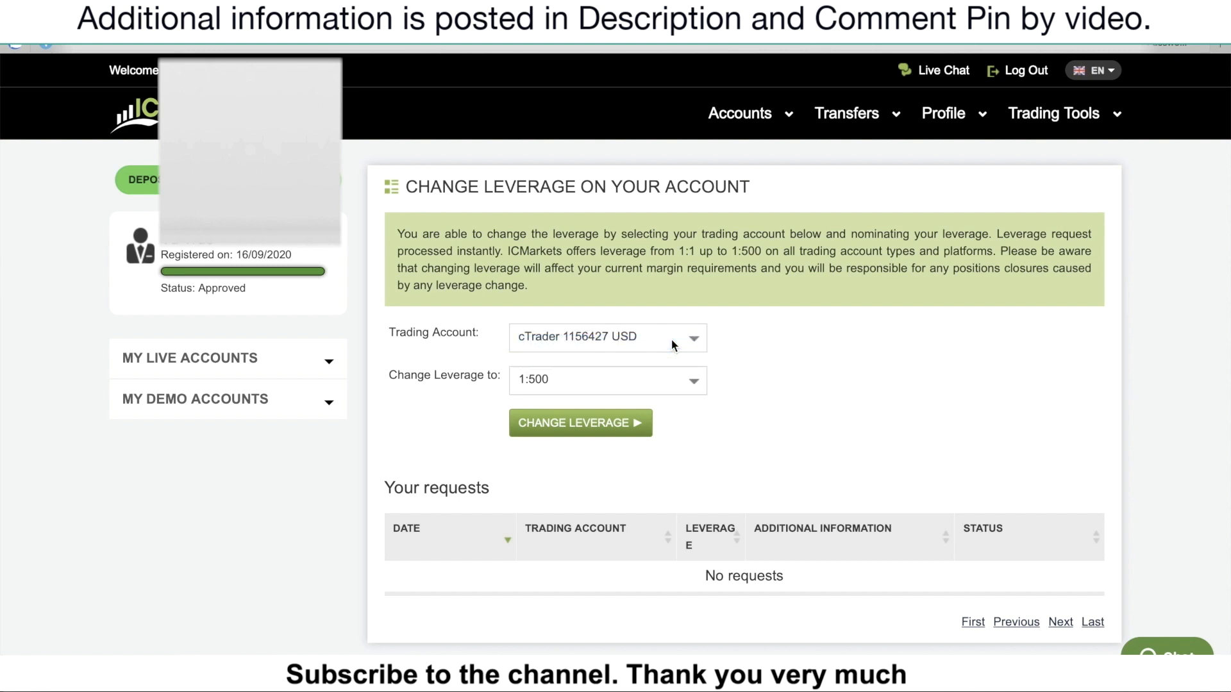
click(692, 381)
click(692, 383)
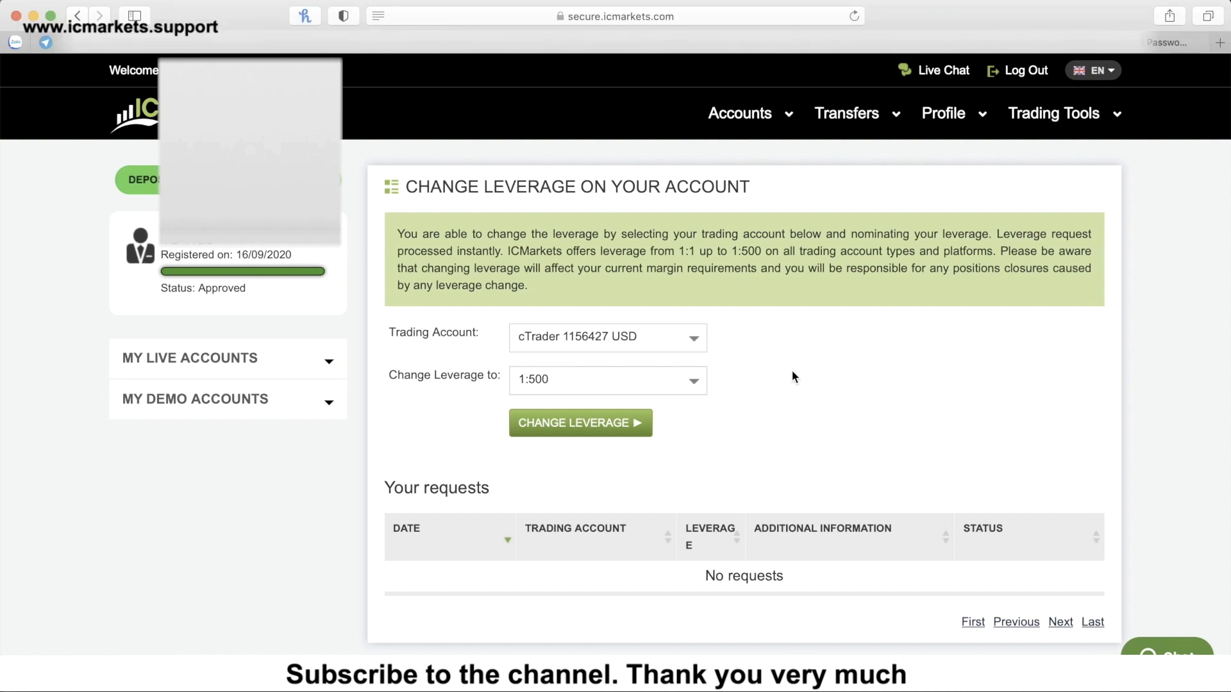
click(688, 384)
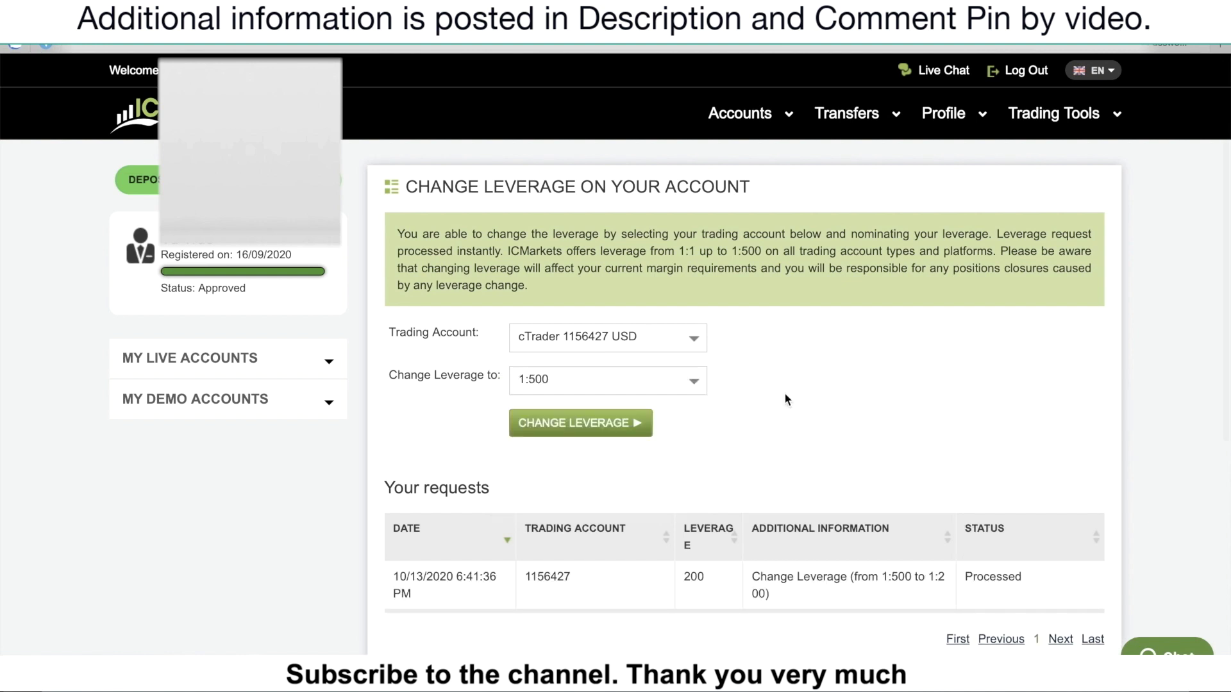
Step: Request 1:100 leverage for the cTrader account, confirm it, and dismiss the success popup
click(690, 380)
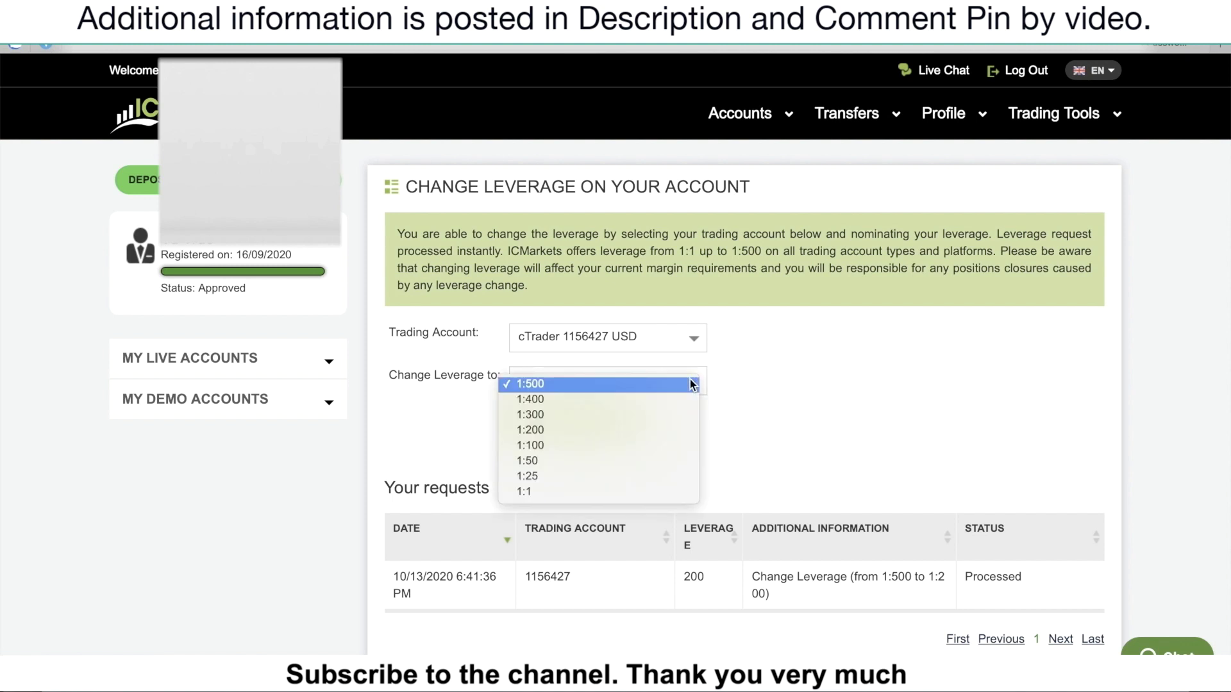
click(604, 445)
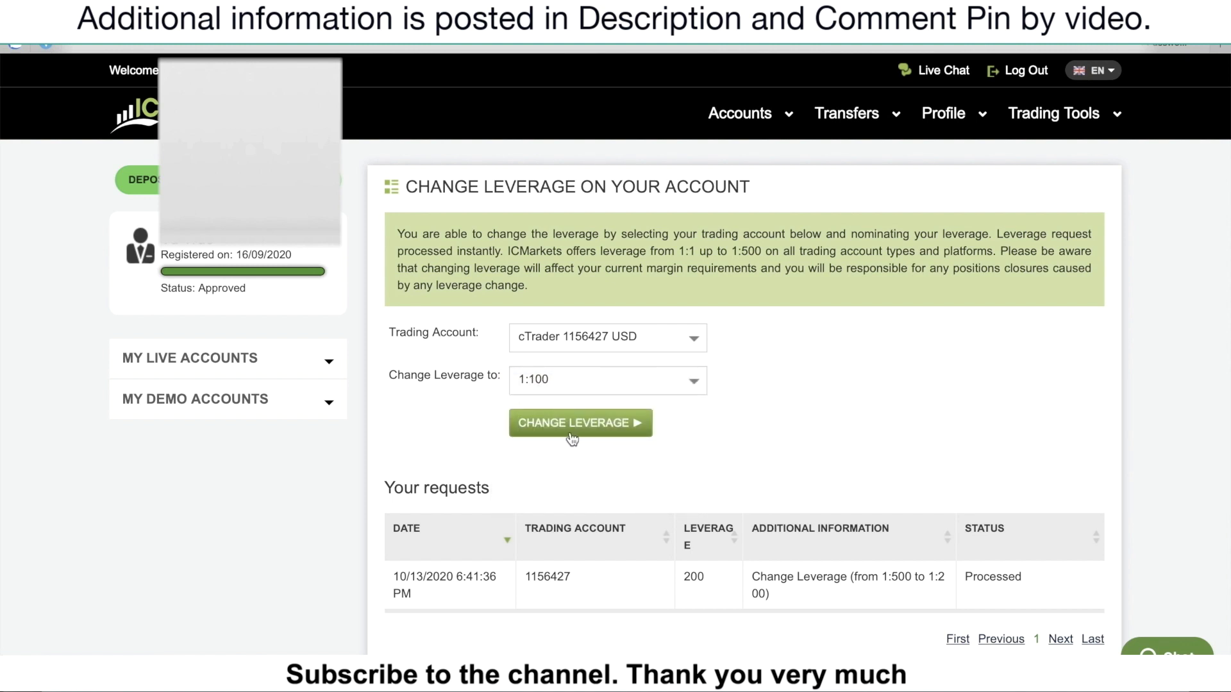
click(603, 433)
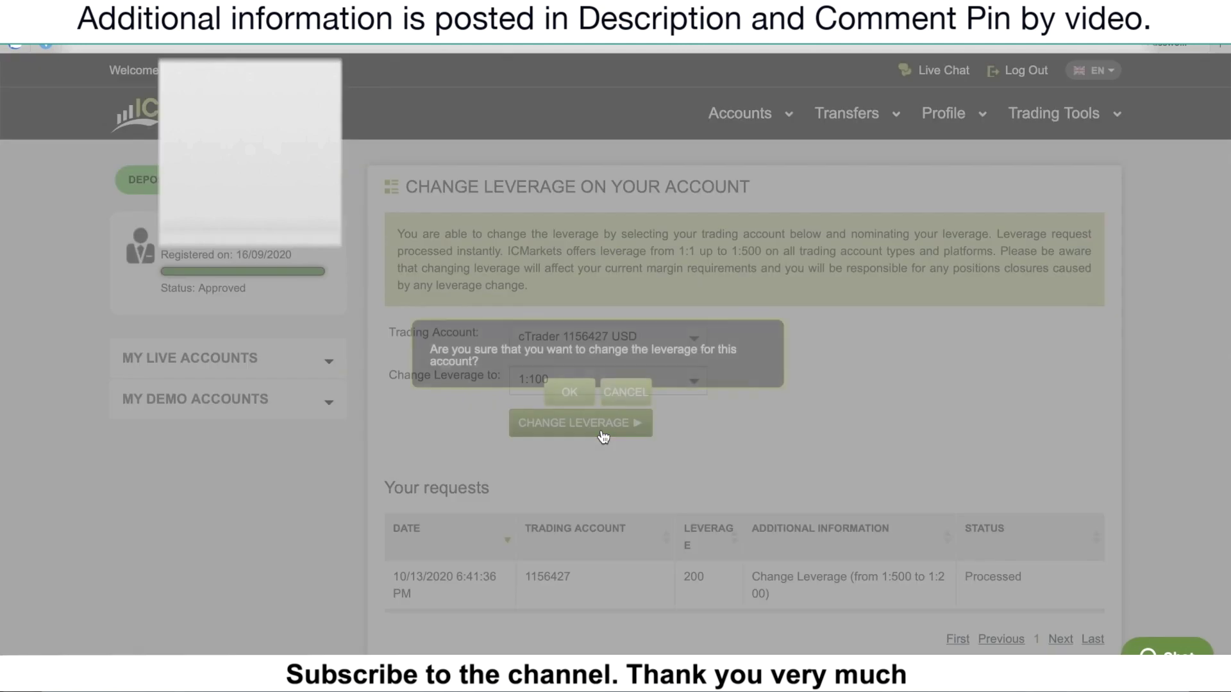
click(580, 388)
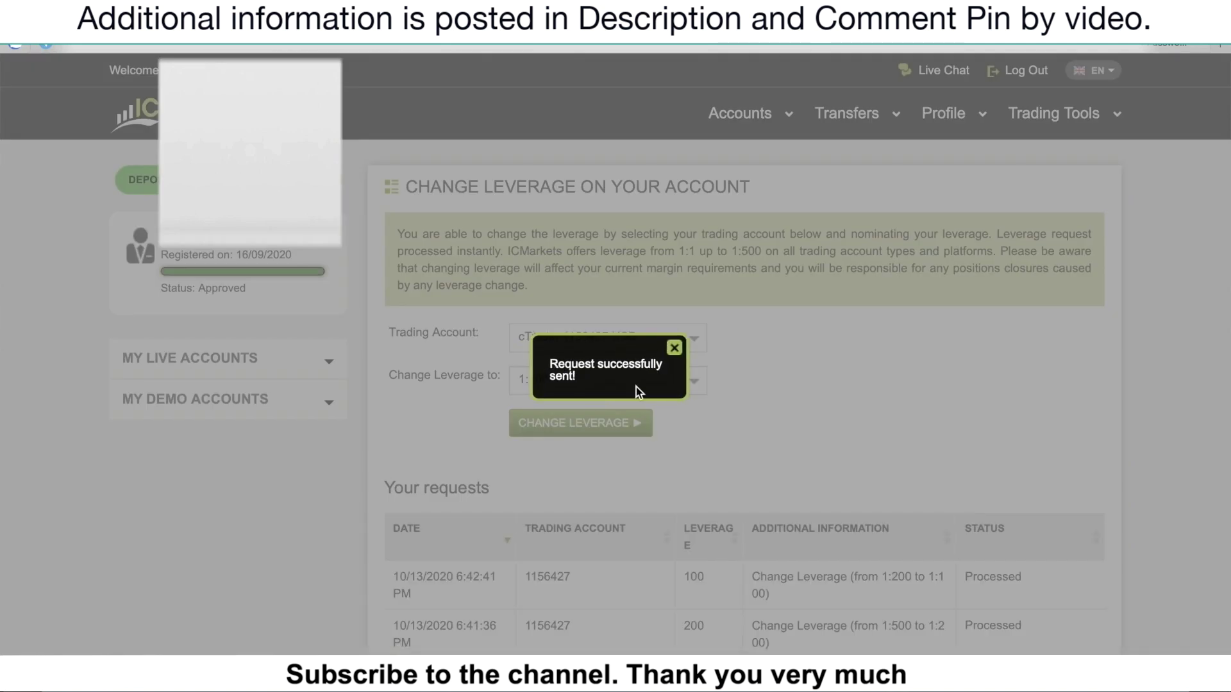
click(674, 348)
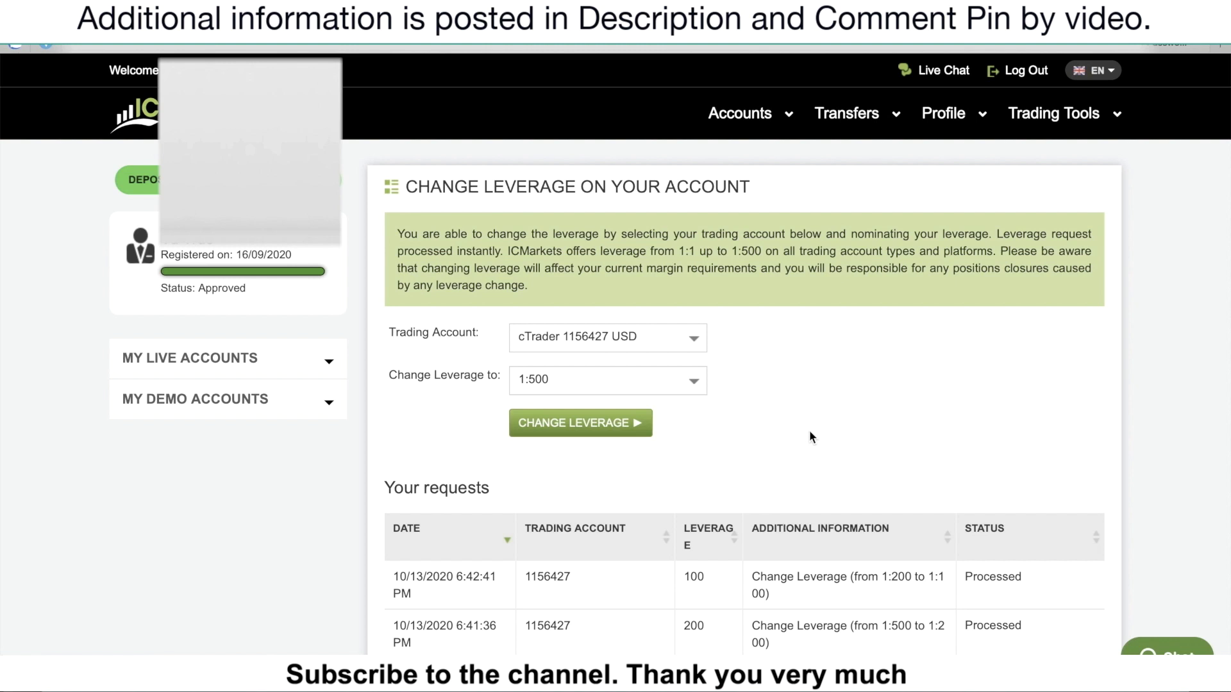
Step: Open Trading Tools > Downloads and browse the MetaTrader 4, MetaTrader 5 and cTrader sections
mouse_move(1073, 122)
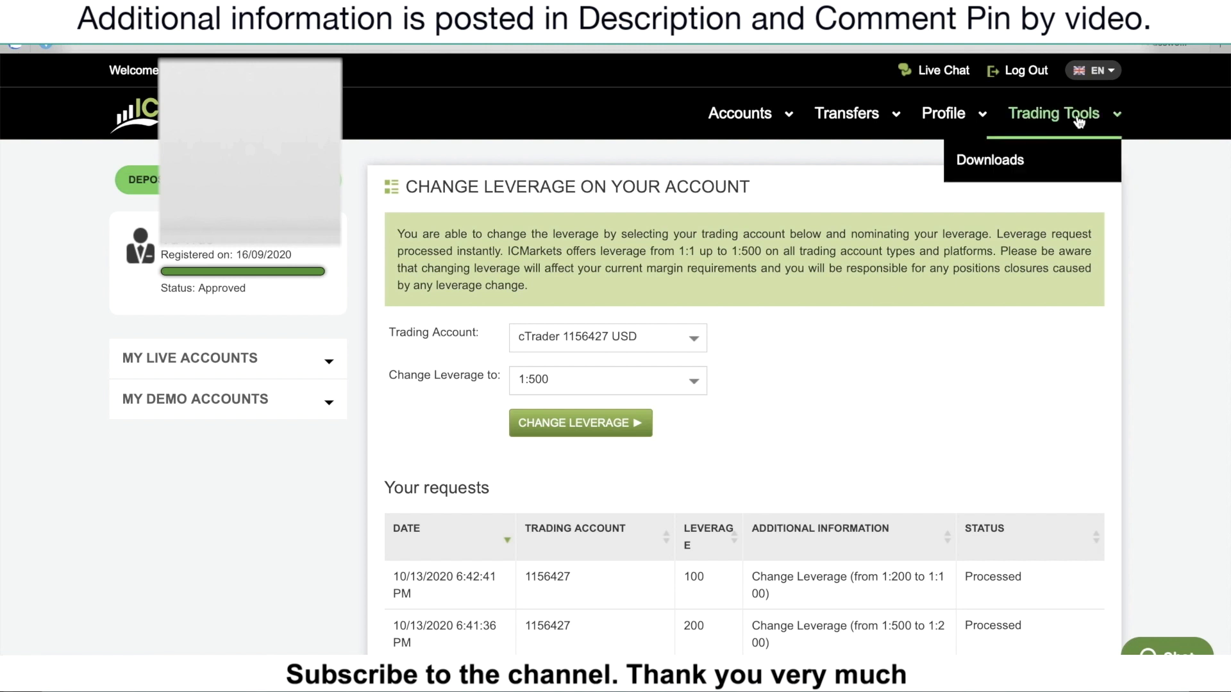
click(992, 163)
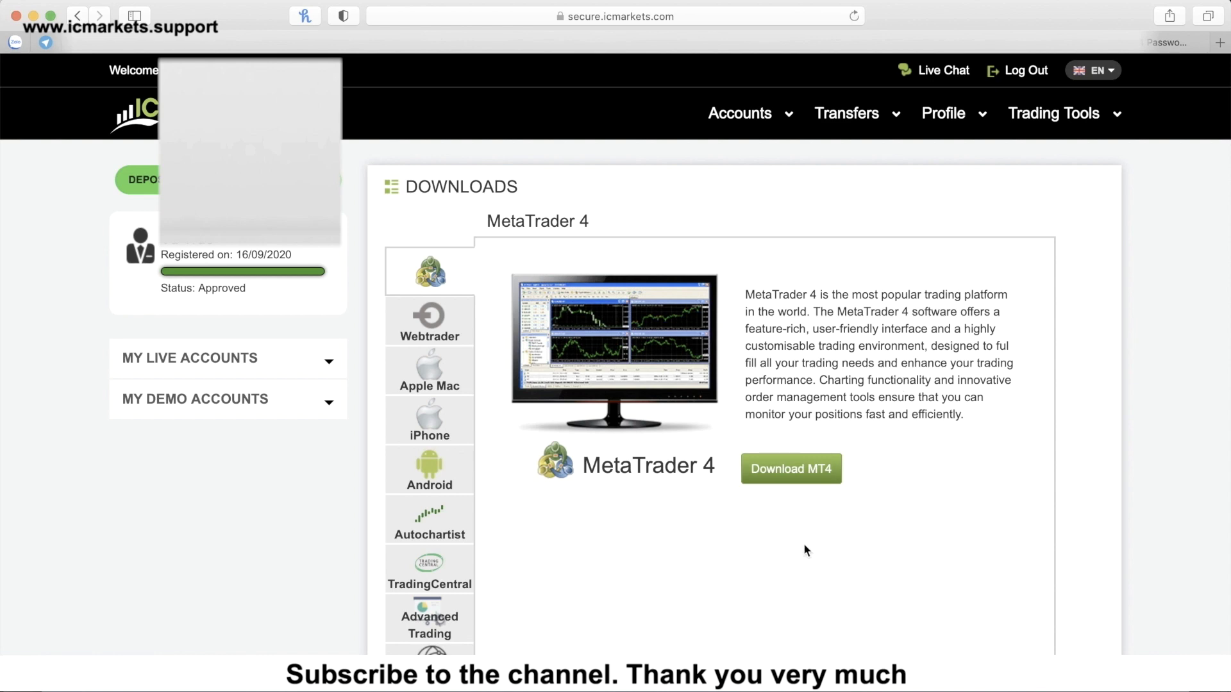
scroll(742, 504, down, 8)
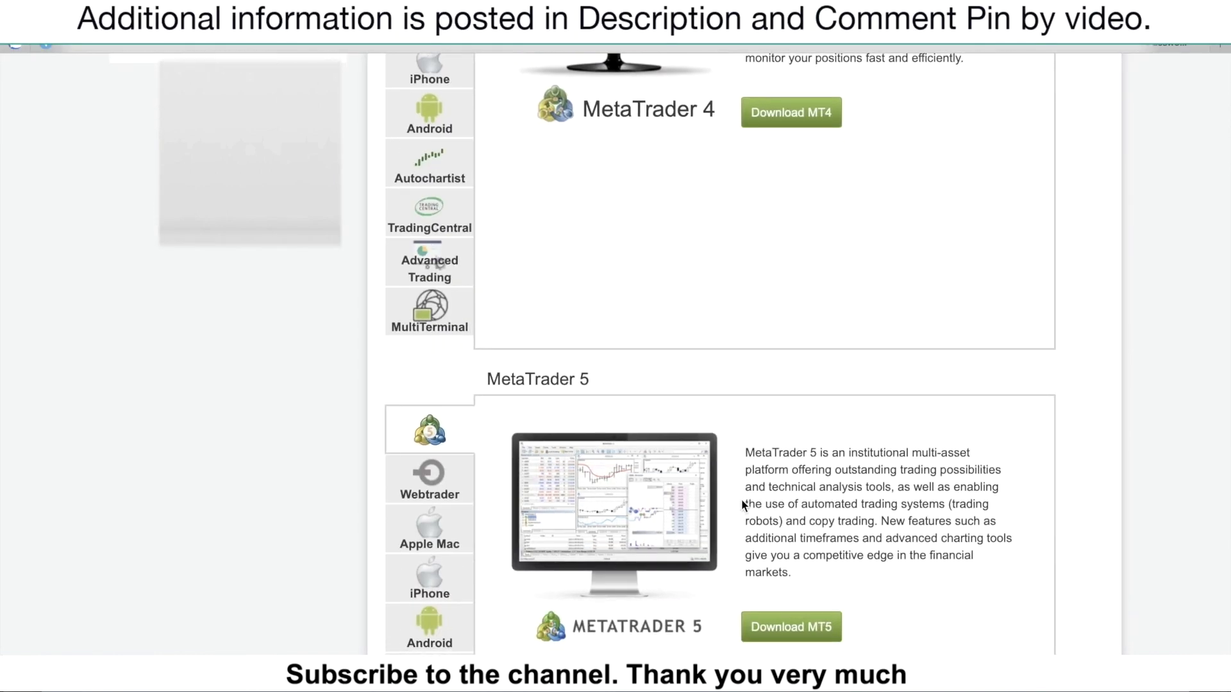
scroll(680, 518, down, 2)
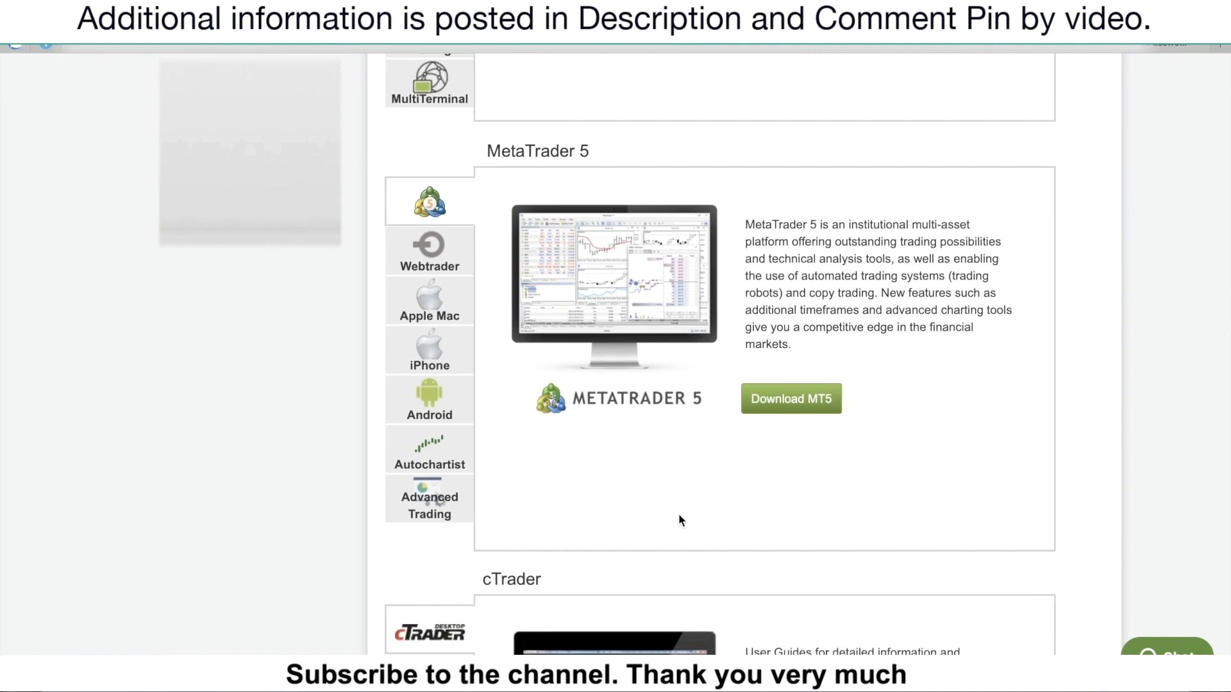
scroll(664, 418, down, 5)
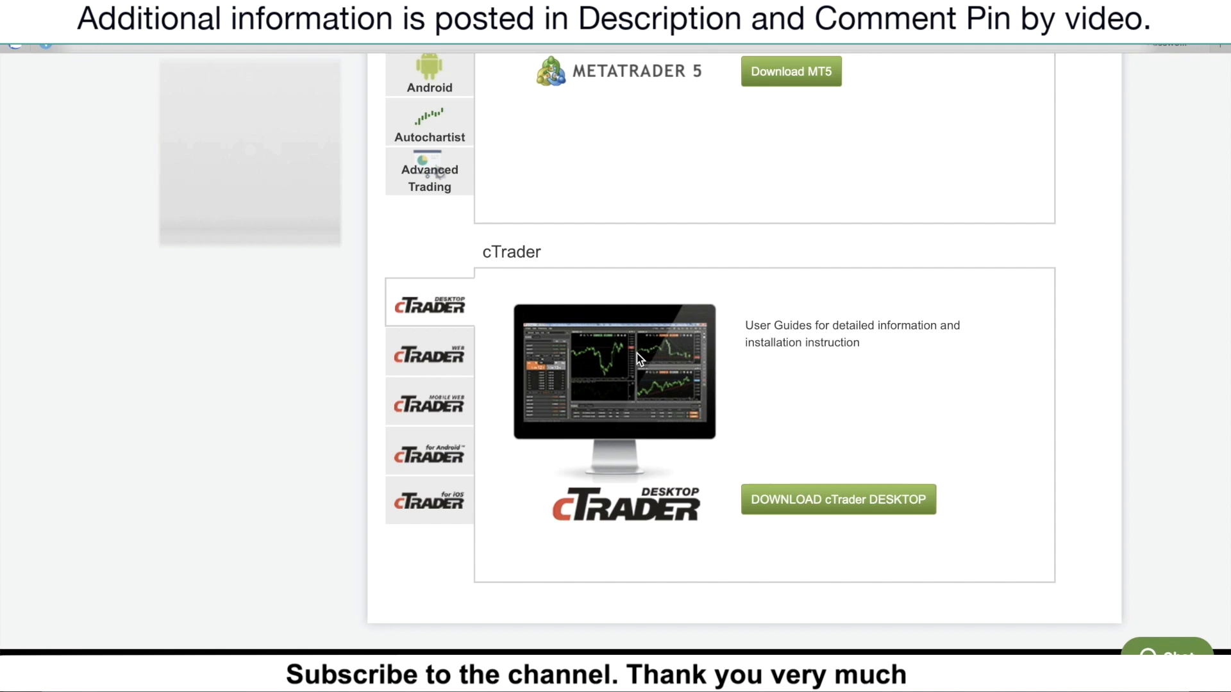
scroll(637, 353, up, 8)
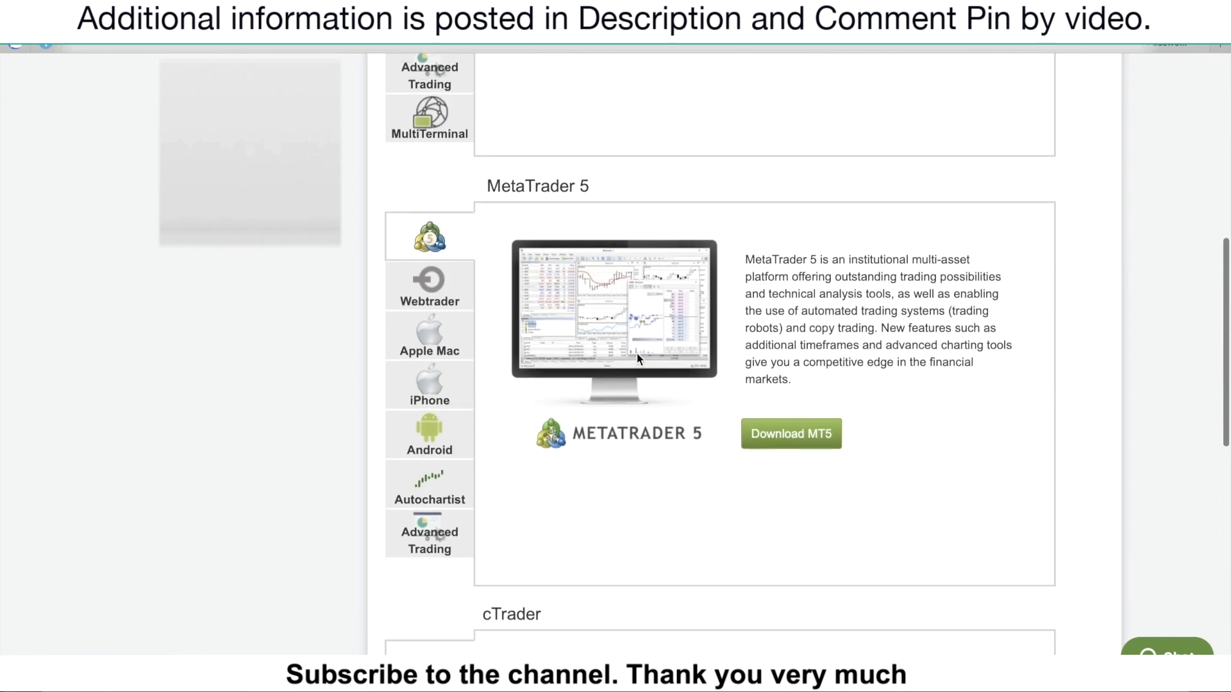
scroll(637, 356, up, 1)
scroll(644, 353, up, 4)
scroll(581, 336, up, 1)
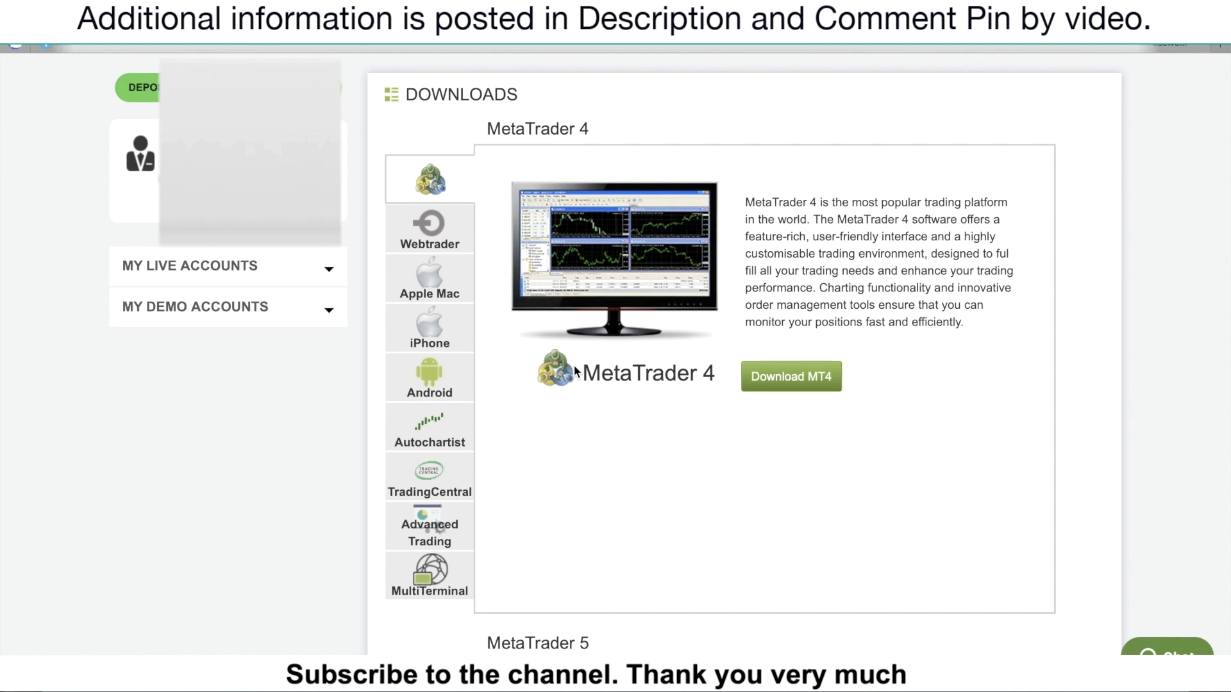
Step: View the MetaTrader 4 Webtrader, iPhone, Android and Autochartist details in turn
scroll(865, 377, up, 3)
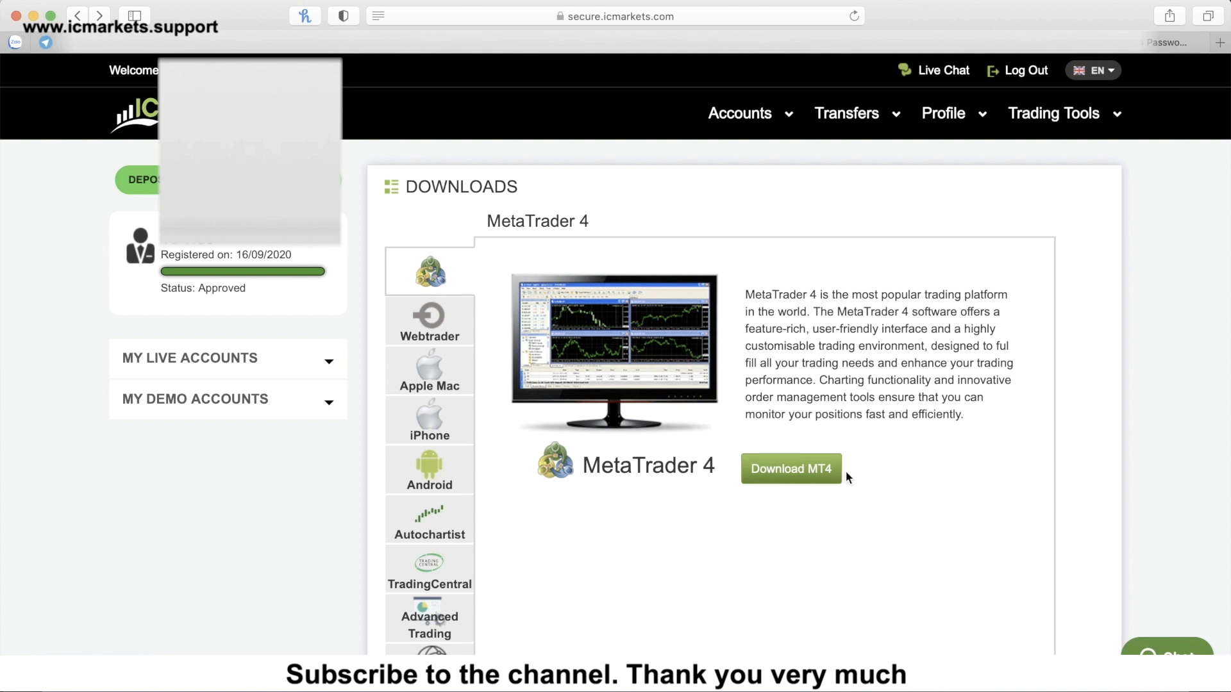
click(440, 332)
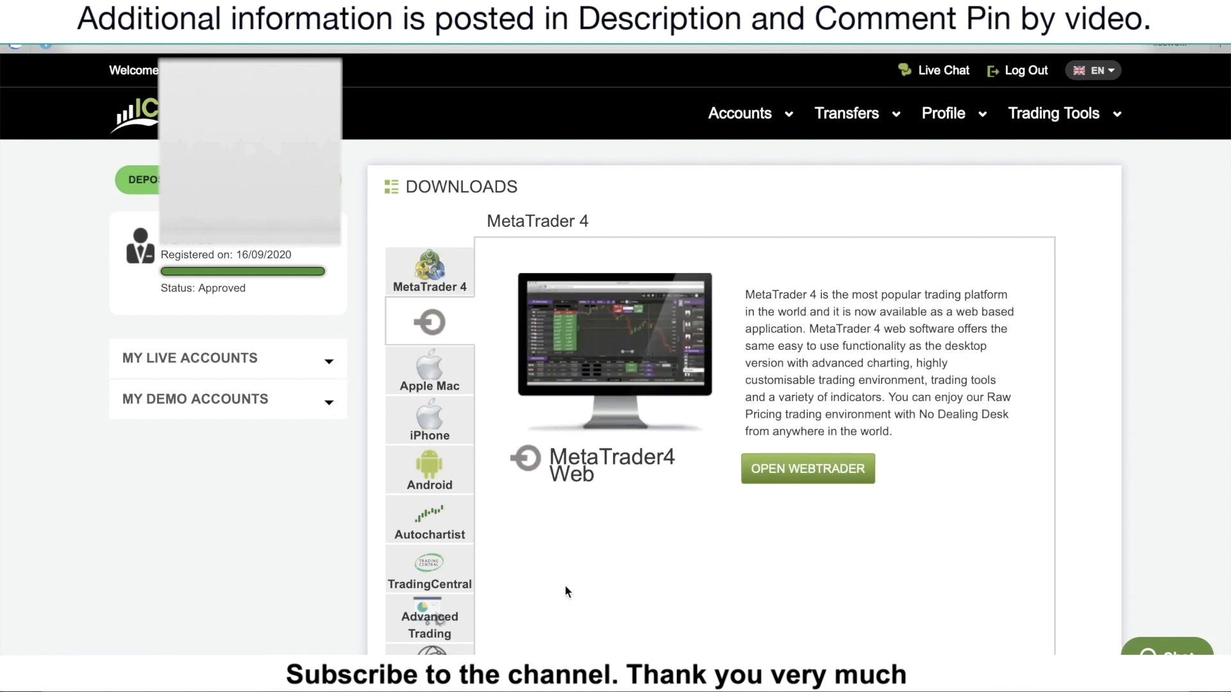
click(440, 429)
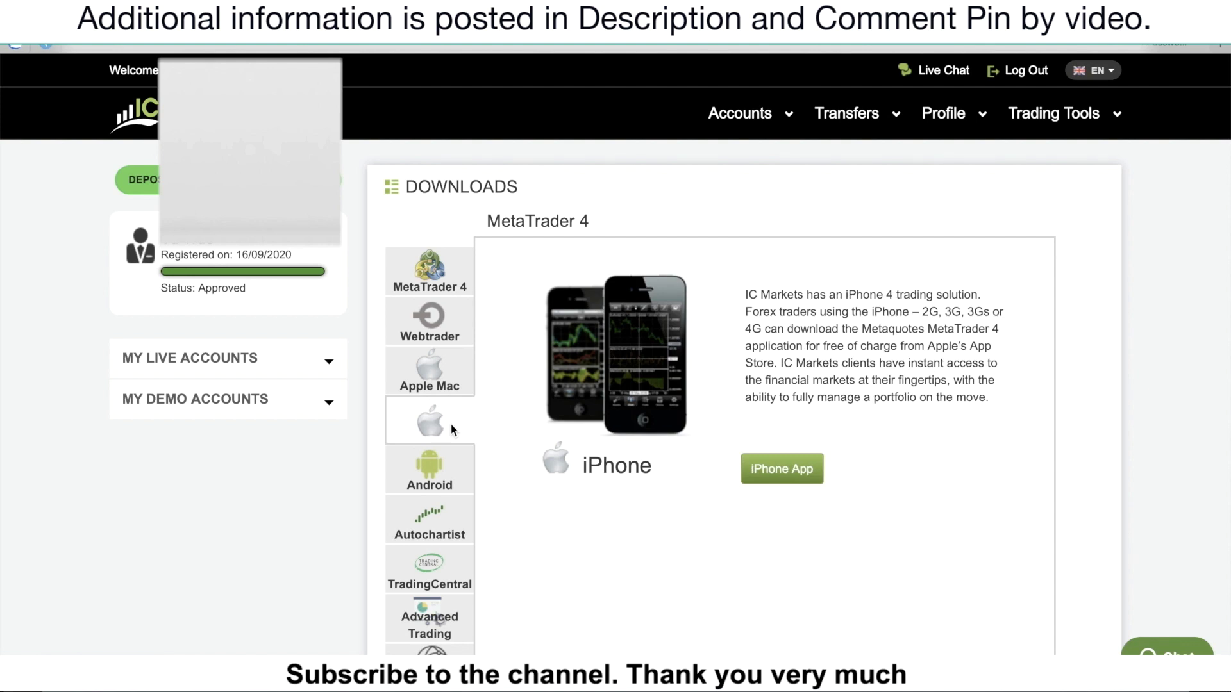
click(448, 464)
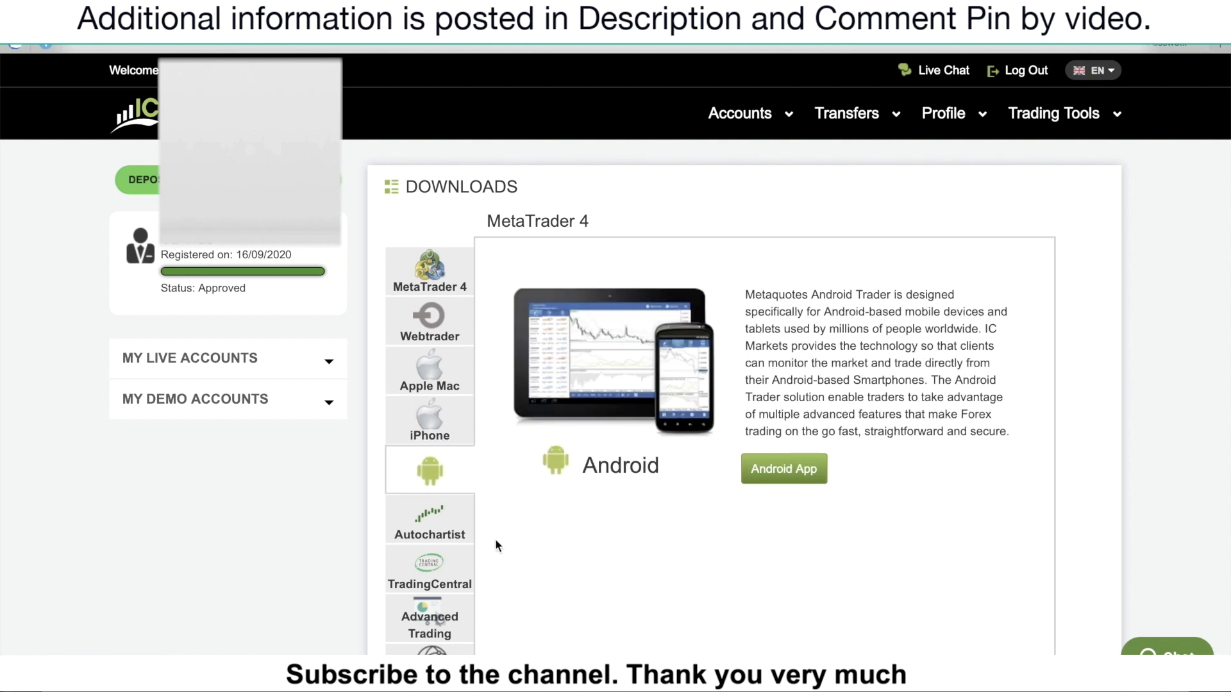
click(427, 527)
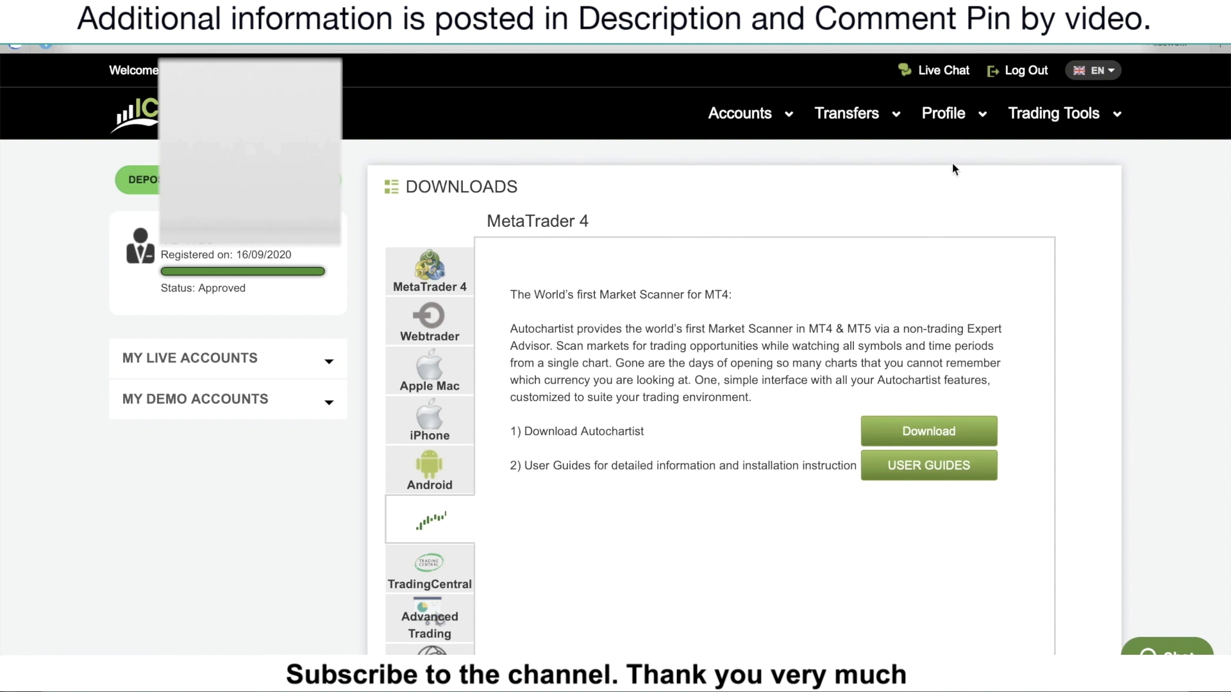
Step: Scroll the cTrader accounts to confirm the first one now shows 100:1 leverage, then bring up the Profile menu
click(967, 118)
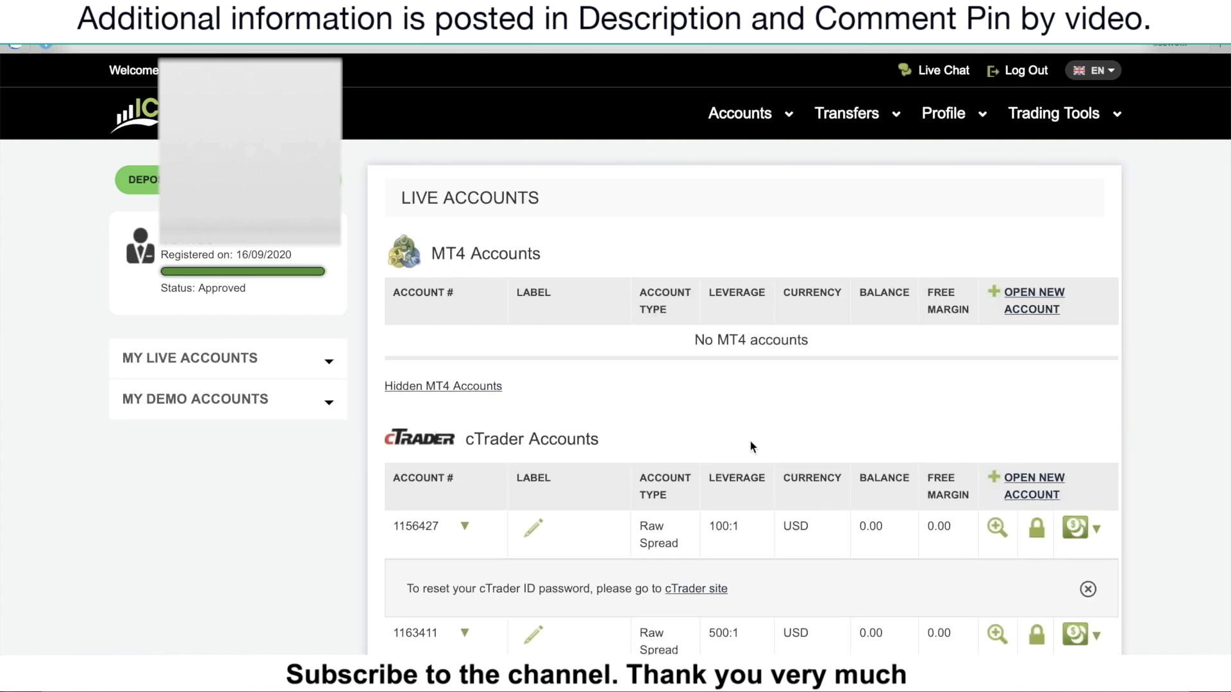
scroll(750, 446, down, 4)
scroll(752, 447, up, 5)
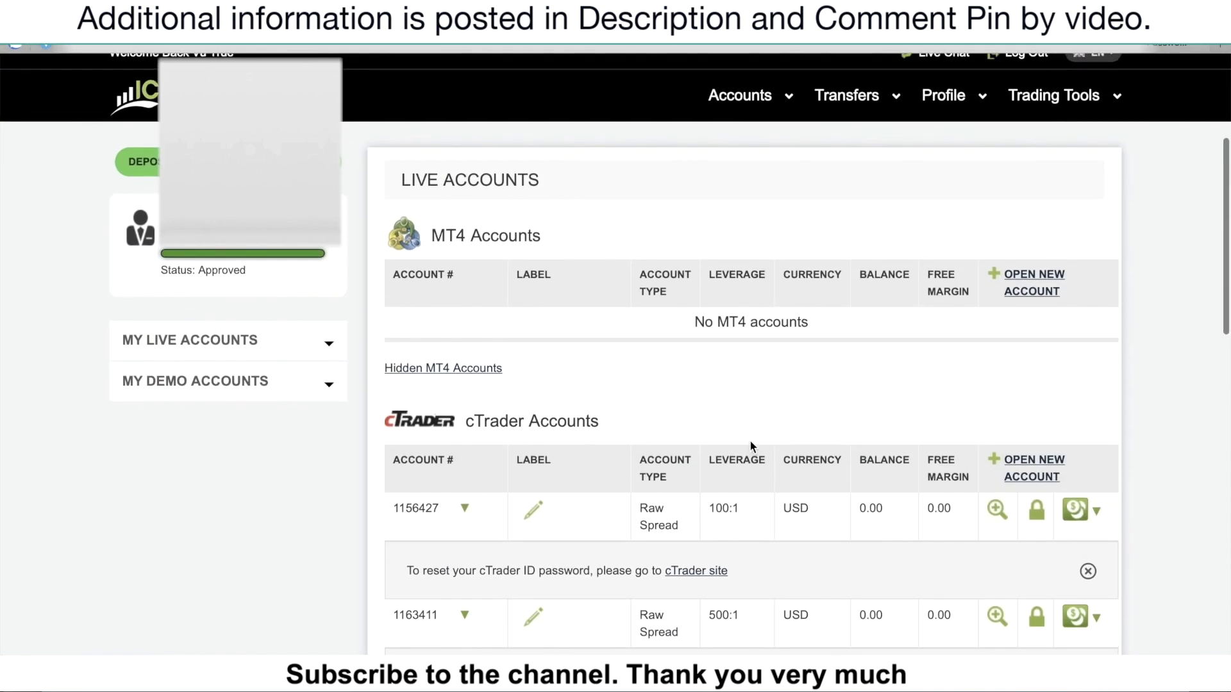
scroll(752, 447, down, 3)
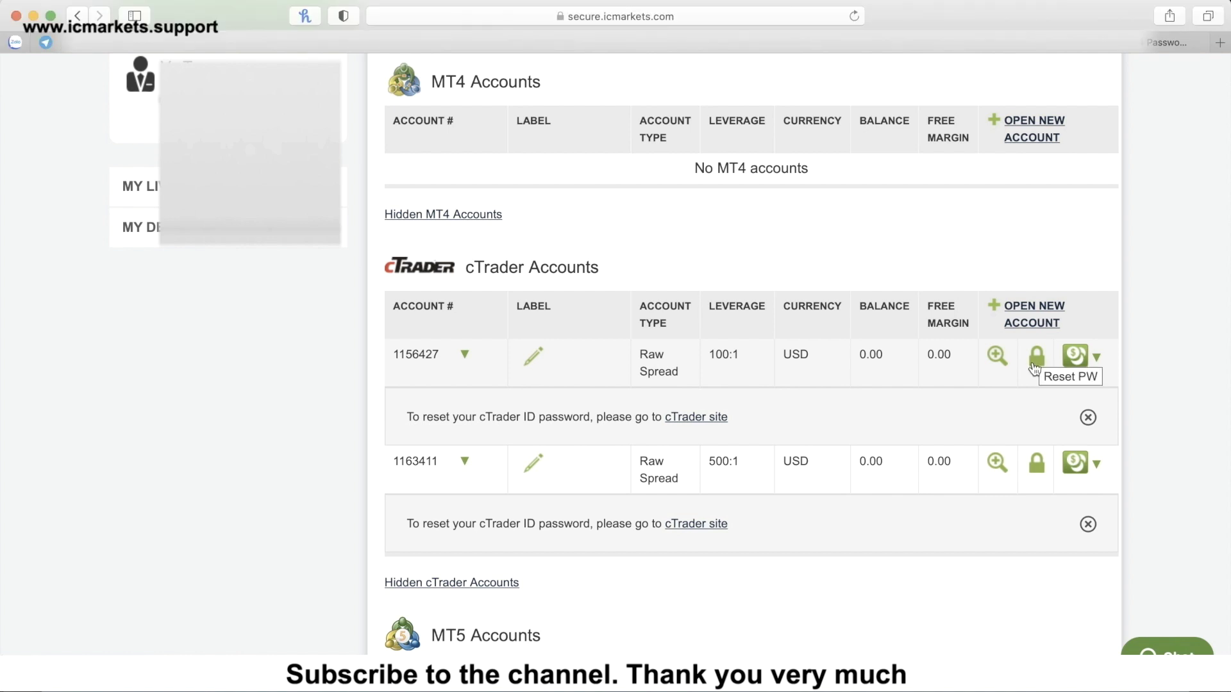
scroll(807, 237, up, 3)
click(962, 116)
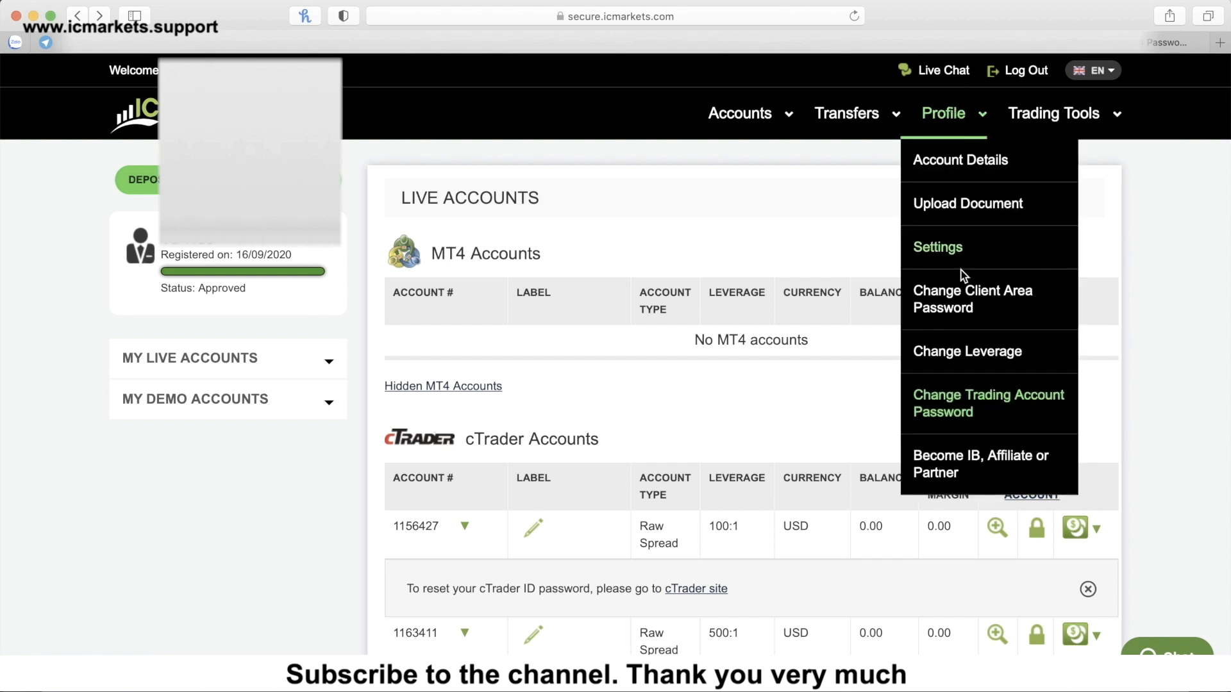
Step: Open Change Client Area Password and dismiss the saved-password suggestions on the Old password field
click(938, 299)
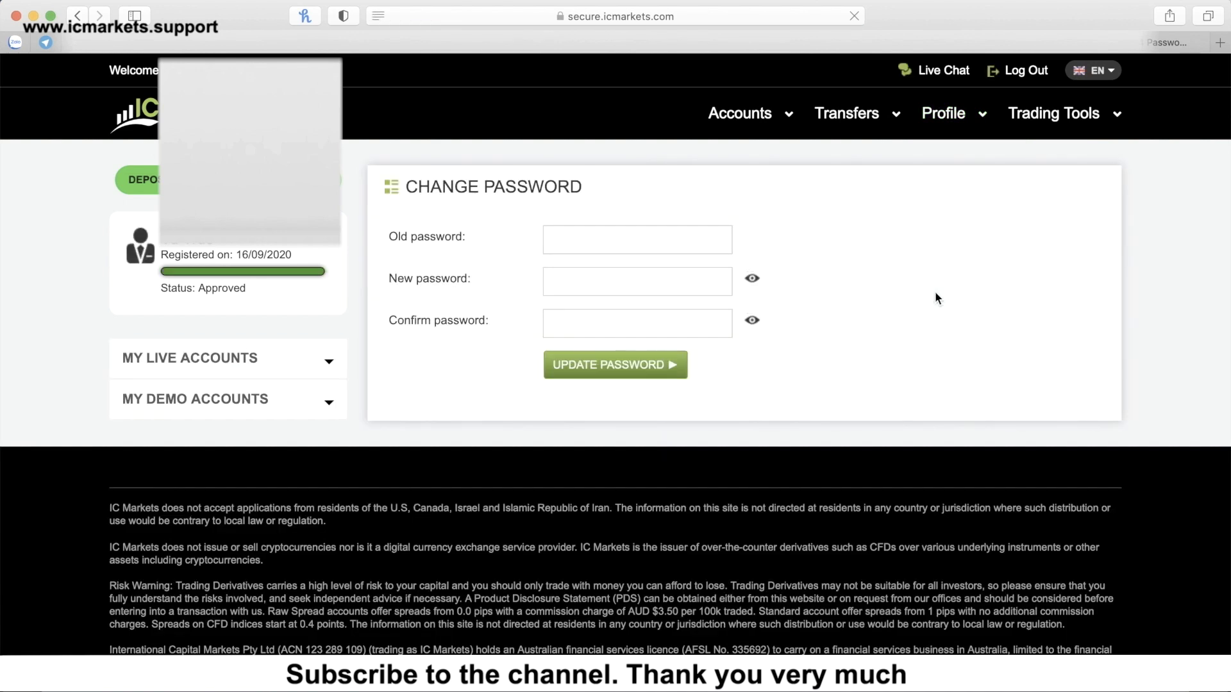
click(635, 240)
click(491, 286)
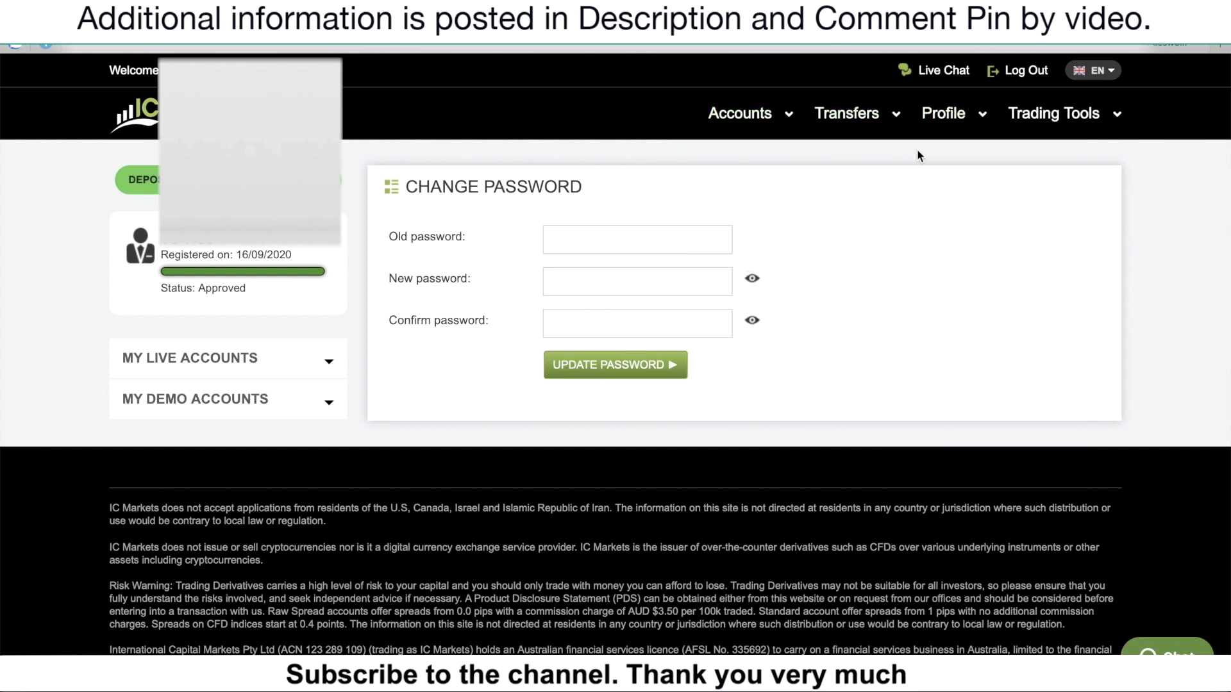
Step: Open Upload Document from the Profile menu to view accepted photo ID and proof of residence documents
mouse_move(942, 119)
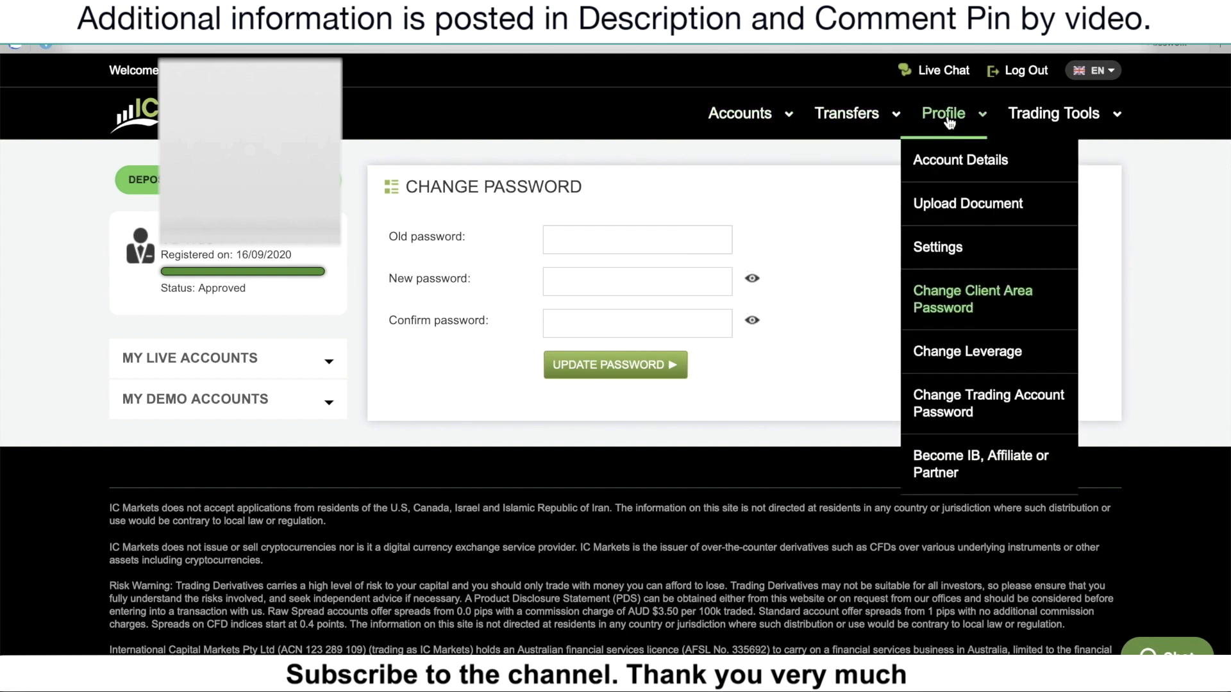
click(985, 205)
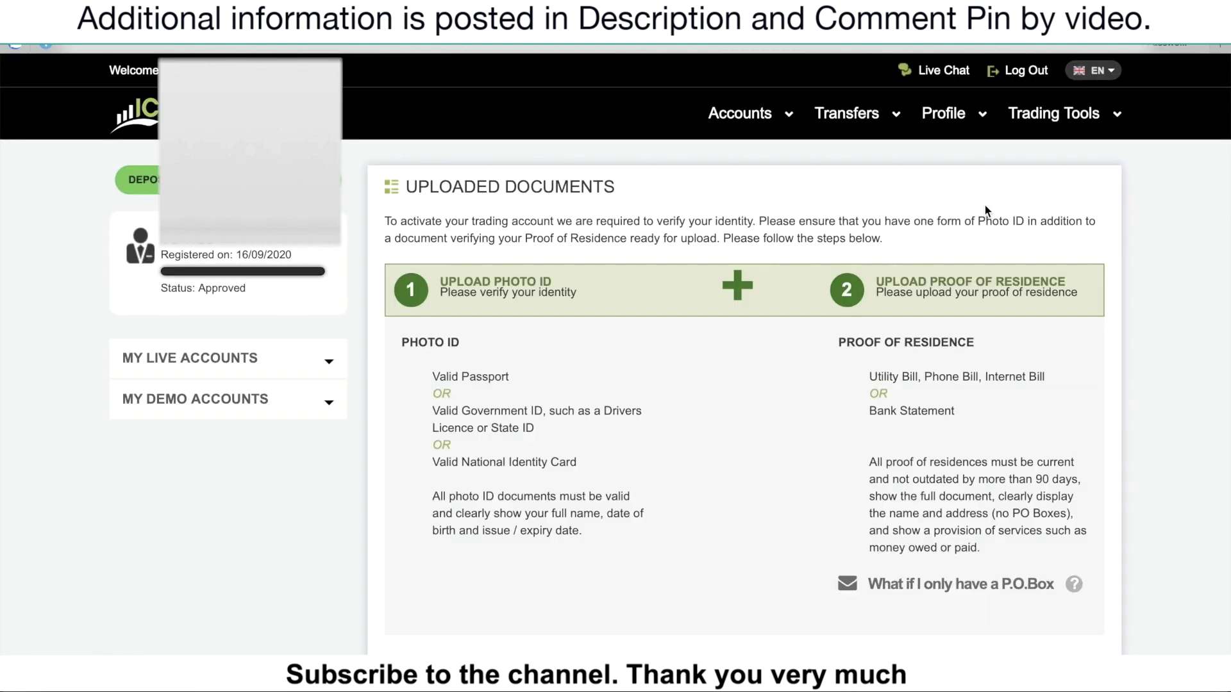